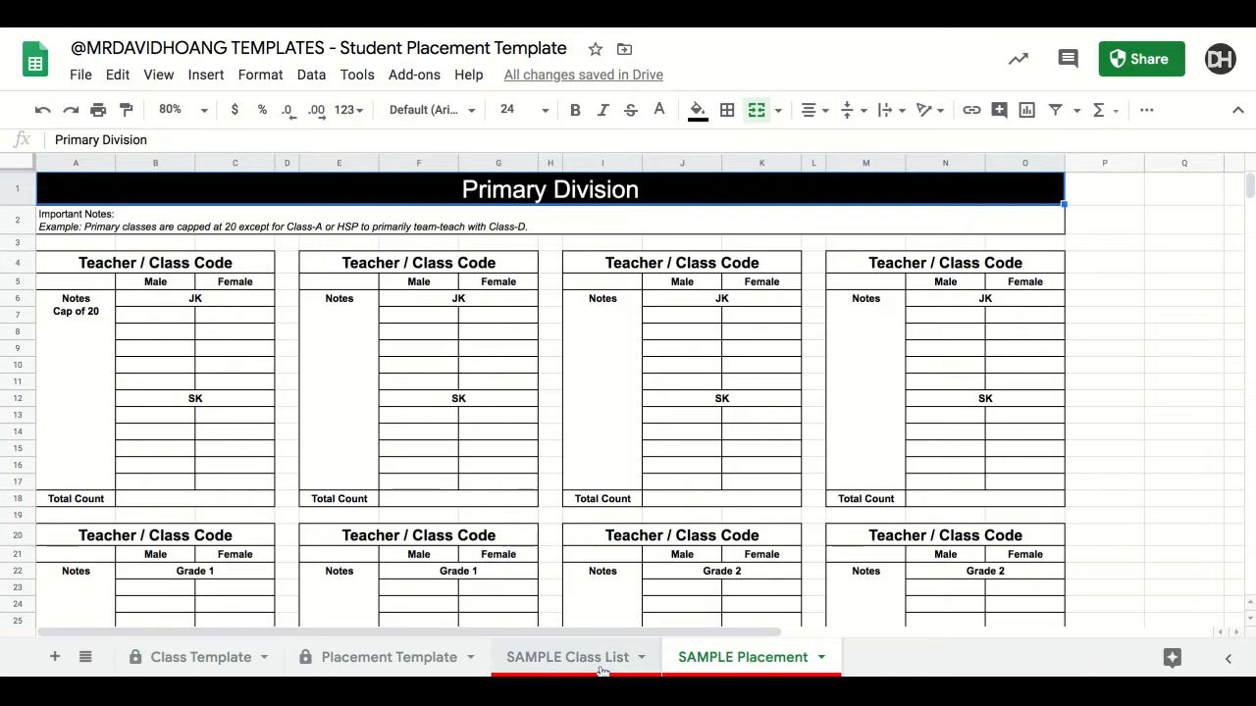
# Step: Open the SAMPLE Class List sheet
pyautogui.click(589, 655)
pyautogui.scroll(1, 499, 319)
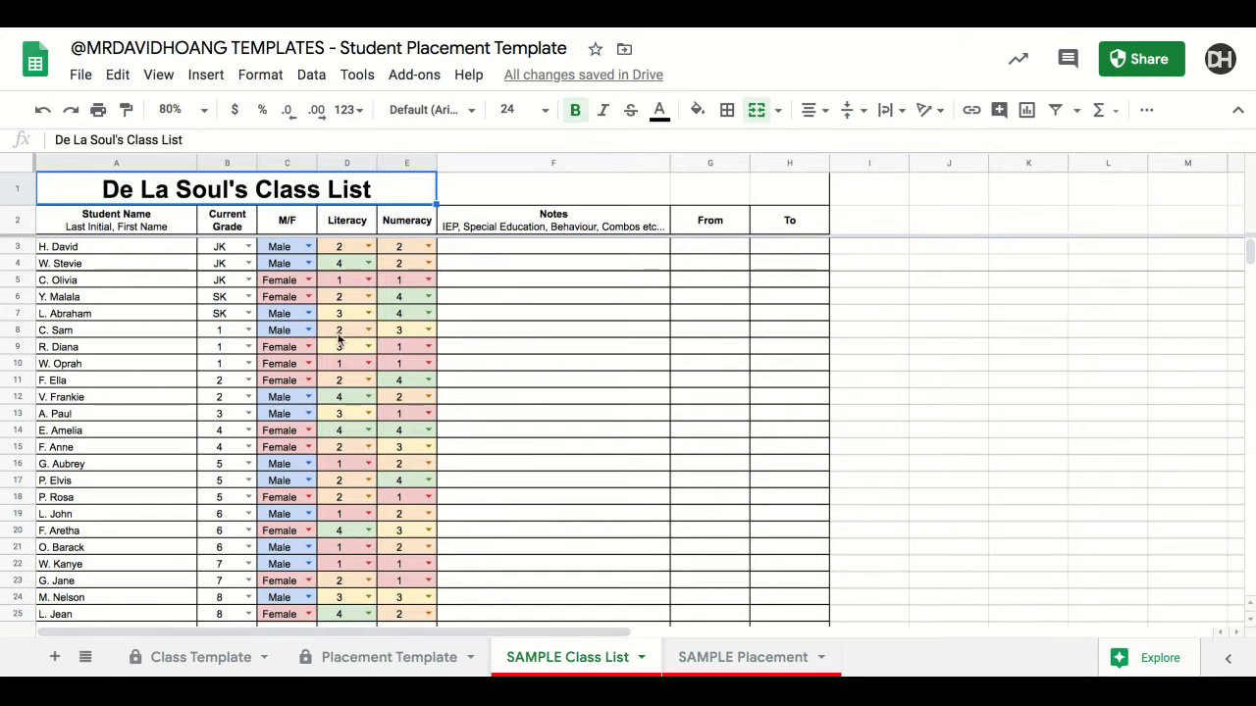
# Step: Look over the students' grades in the Current Grade column and the From column of the class list
pyautogui.click(234, 253)
pyautogui.hotkey('shift', 'Down')
pyautogui.hotkey('shift', 'Down')
pyautogui.hotkey('shift', 'Down')
pyautogui.hotkey('shift', 'Down')
pyautogui.hotkey('shift', 'Down')
pyautogui.hotkey('shift', 'Down')
pyautogui.hotkey('shift', 'Down')
pyautogui.hotkey('shift', 'Down')
pyautogui.hotkey('shift', 'Down')
pyautogui.hotkey('shift', 'Down')
pyautogui.hotkey('shift', 'Down')
pyautogui.hotkey('shift', 'Down')
pyautogui.hotkey('shift', 'Down')
pyautogui.hotkey('shift', 'Down')
pyautogui.hotkey('shift', 'Down')
pyautogui.hotkey('shift', 'Down')
pyautogui.hotkey('shift', 'Down')
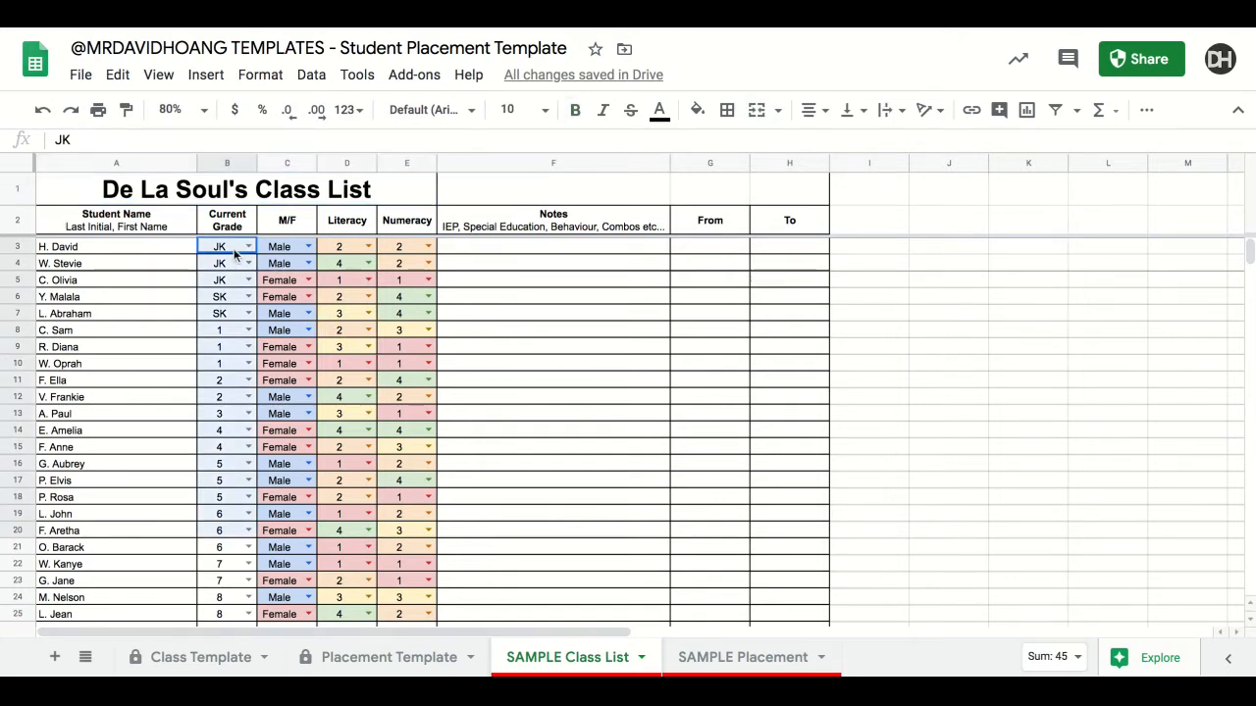
pyautogui.click(722, 252)
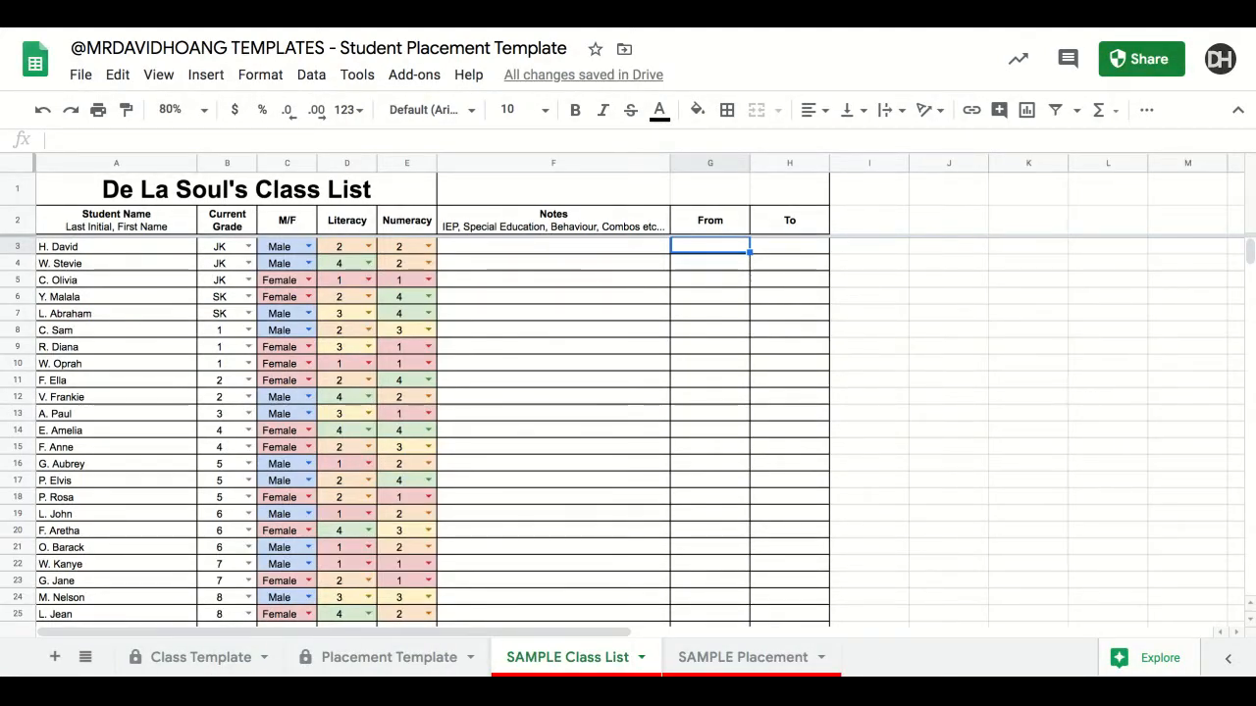
# Step: Merge cells F1:H1 above the Notes, From and To headings and enter the heading "Instructions"
pyautogui.click(180, 189)
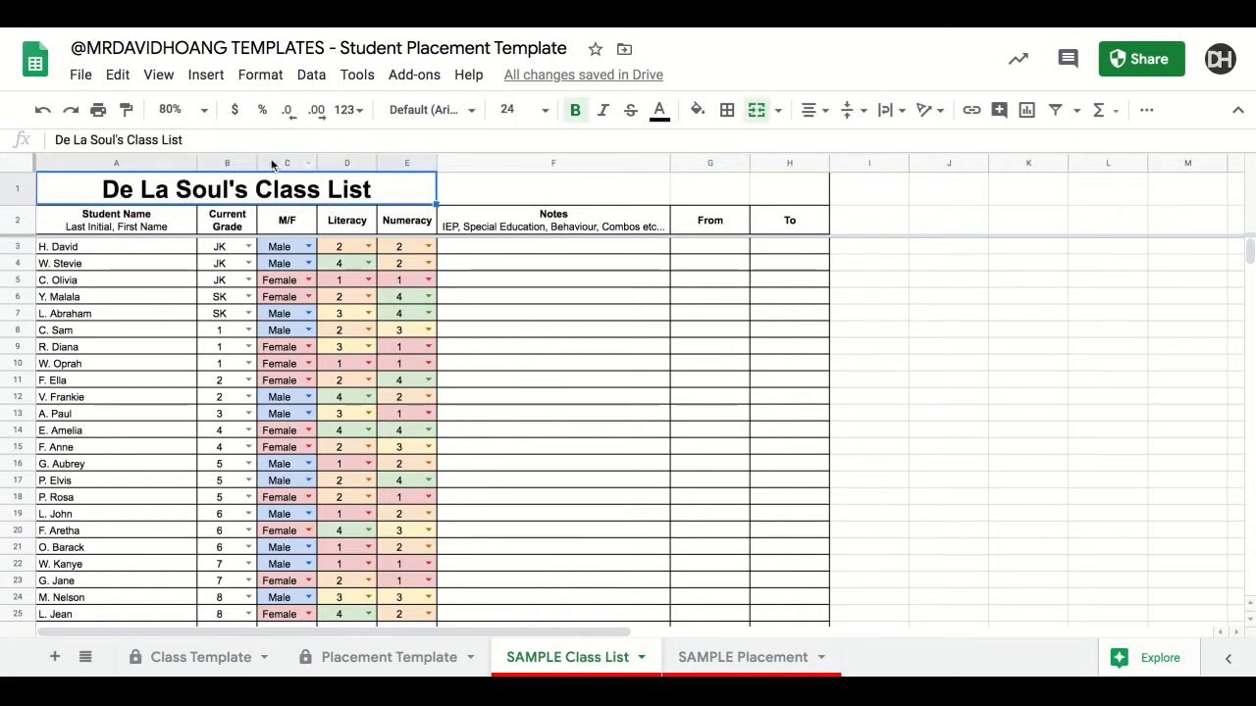
pyautogui.click(536, 198)
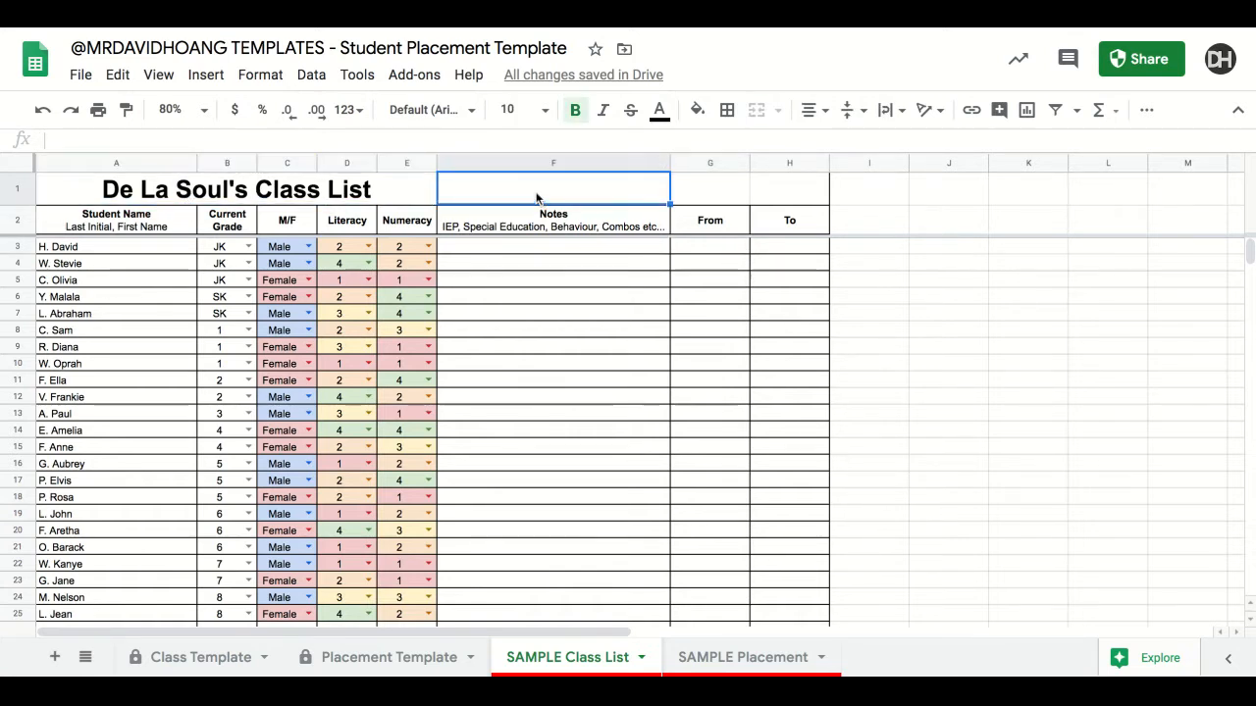
pyautogui.moveTo(536, 198); pyautogui.dragTo(790, 192)
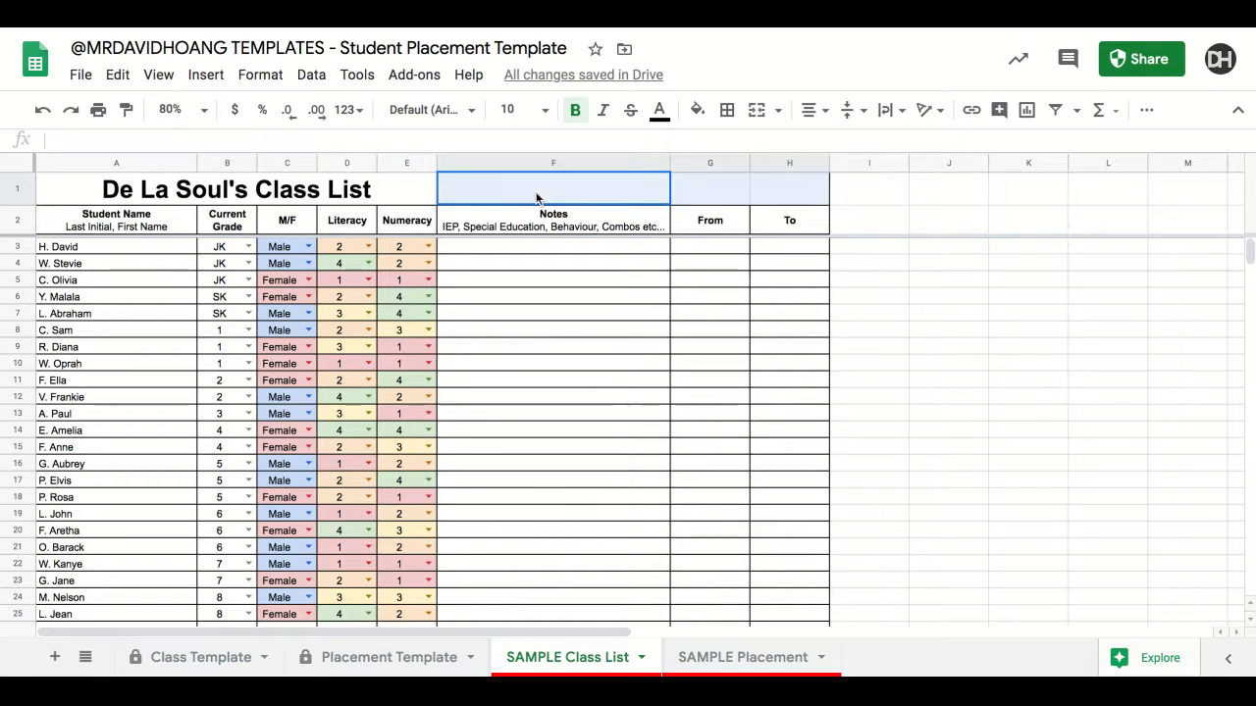
pyautogui.click(756, 110)
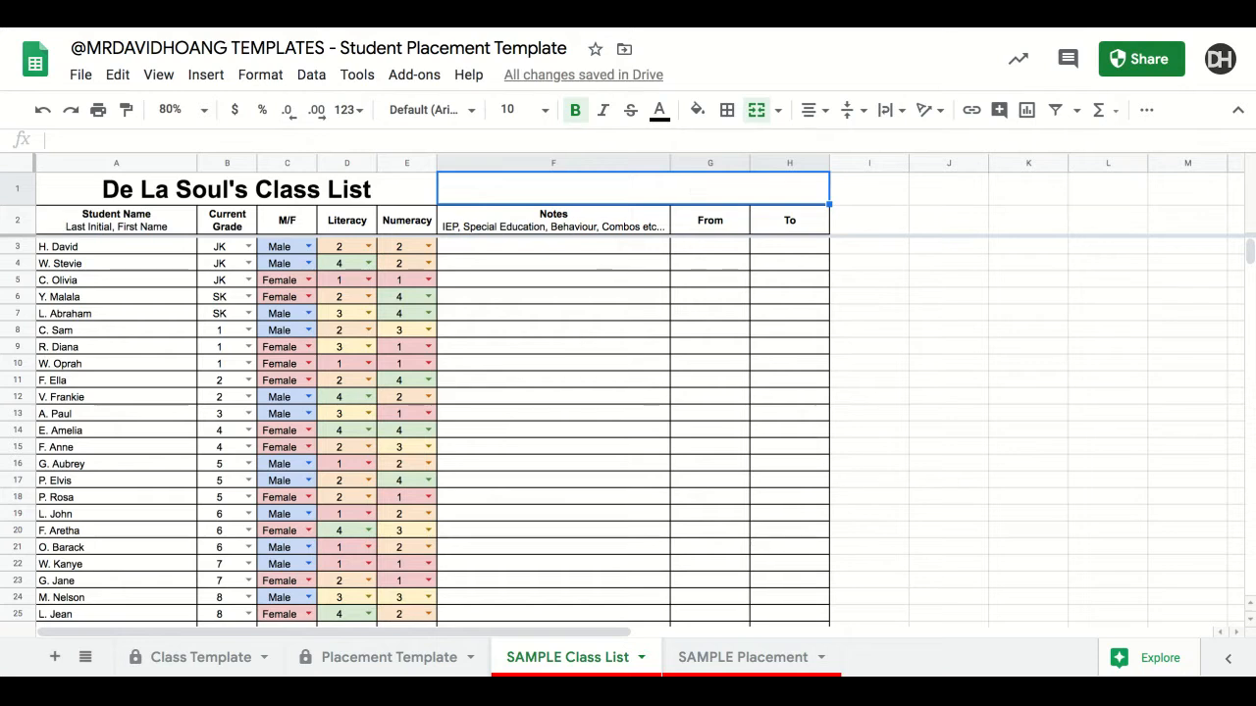
pyautogui.write('Instructions')
pyautogui.press('Return')
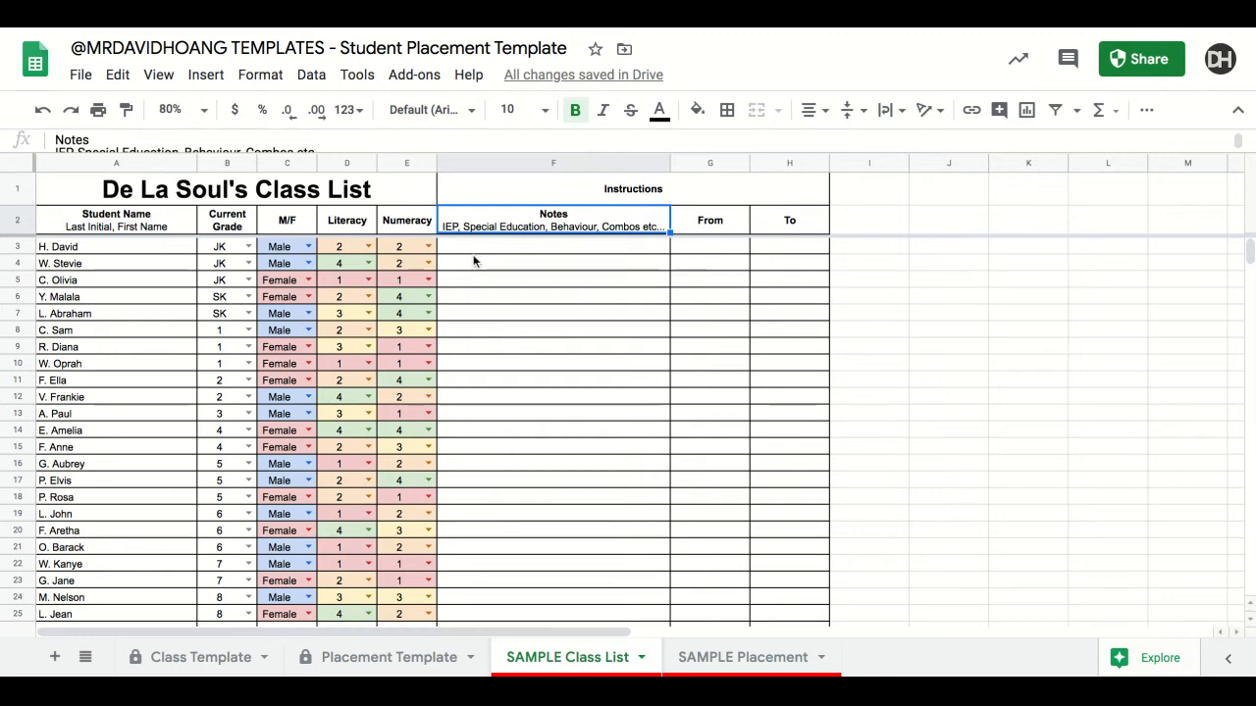
pyautogui.press('Return')
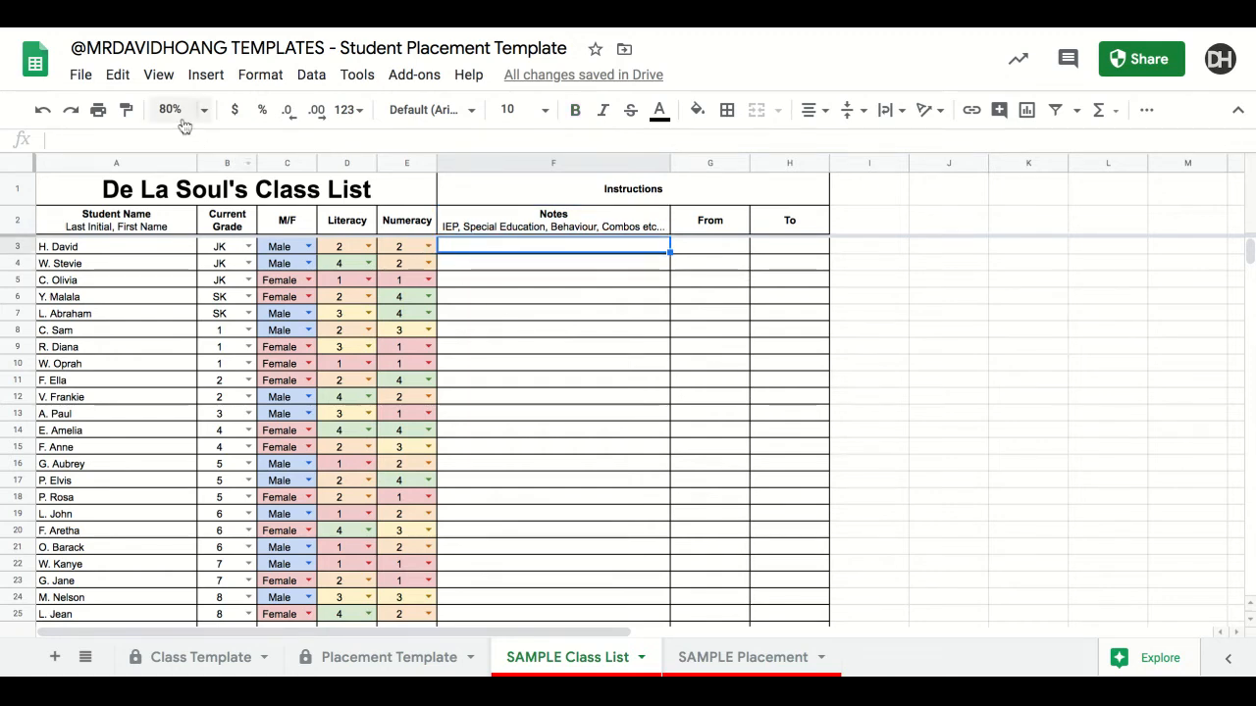
# Step: Try inserting a new column before the Notes column and undo the insertion
pyautogui.click(204, 77)
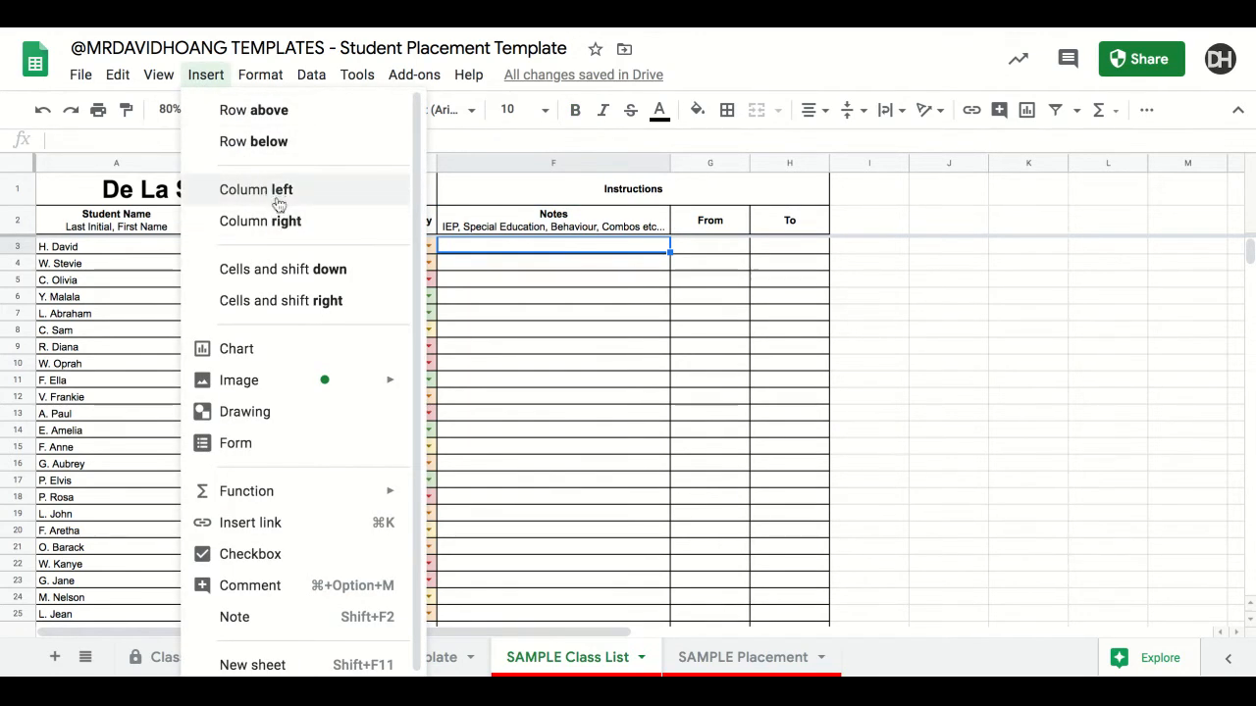
pyautogui.click(270, 189)
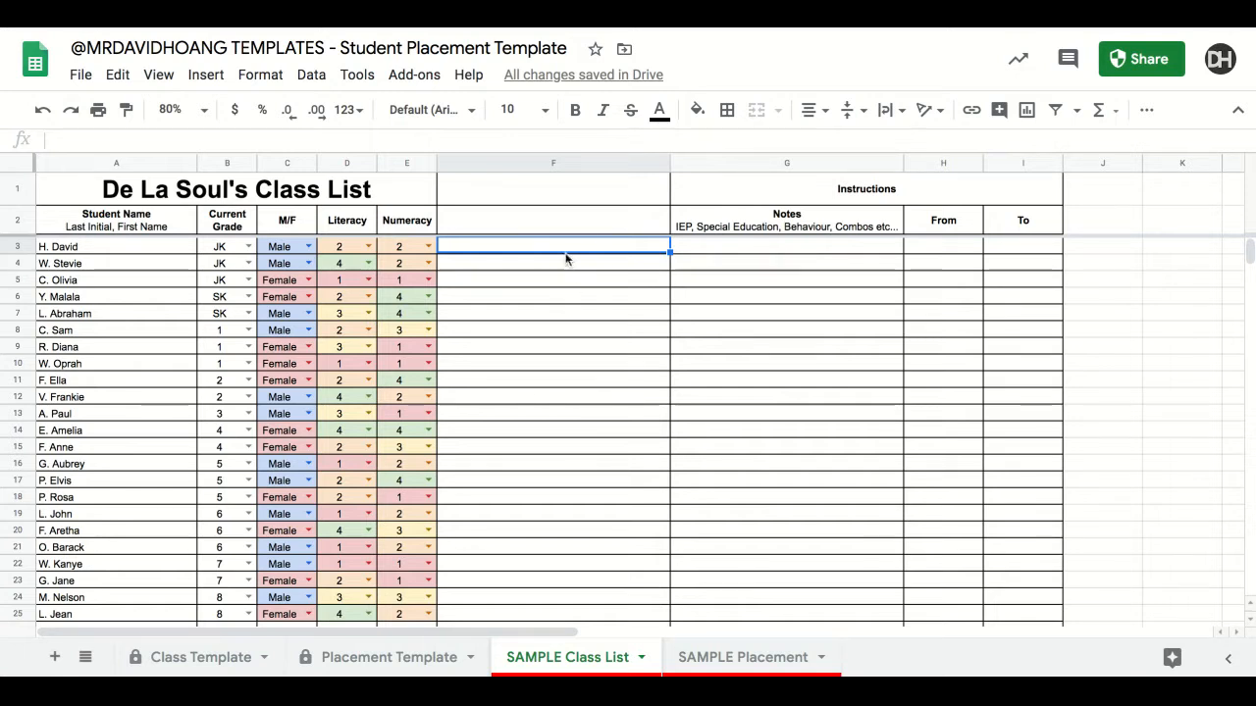
pyautogui.press('super+z')
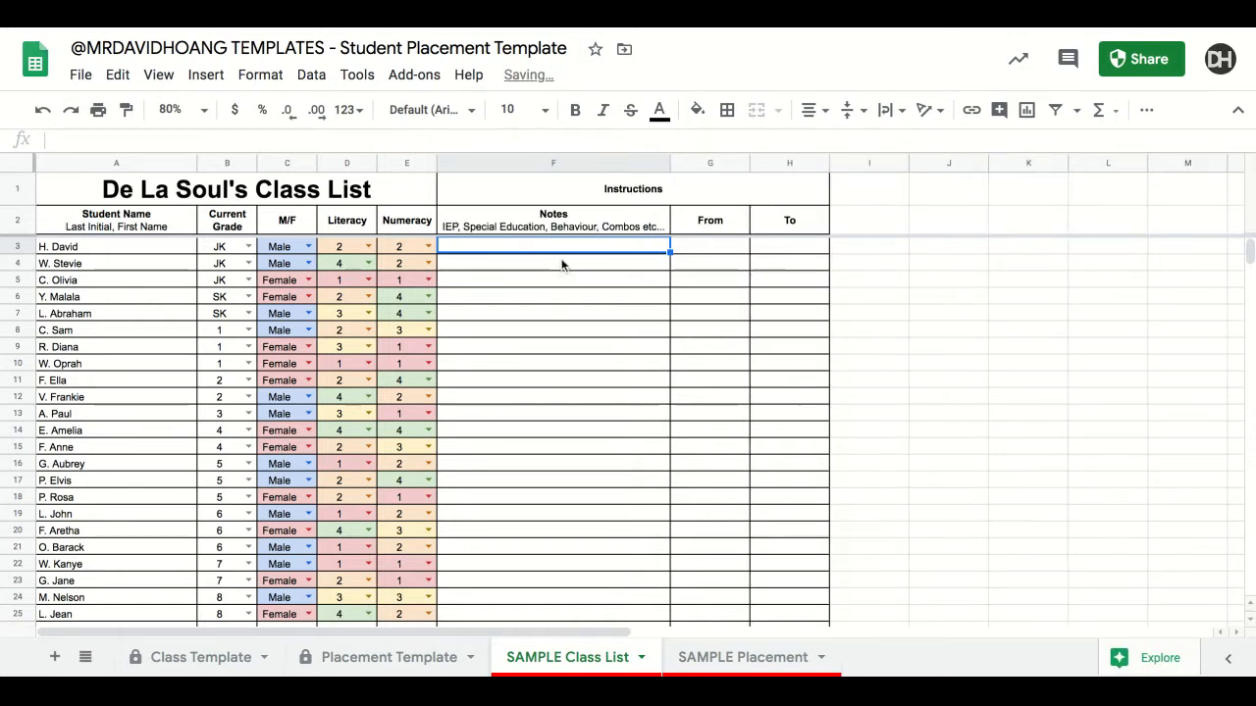
pyautogui.click(562, 265)
pyautogui.click(576, 251)
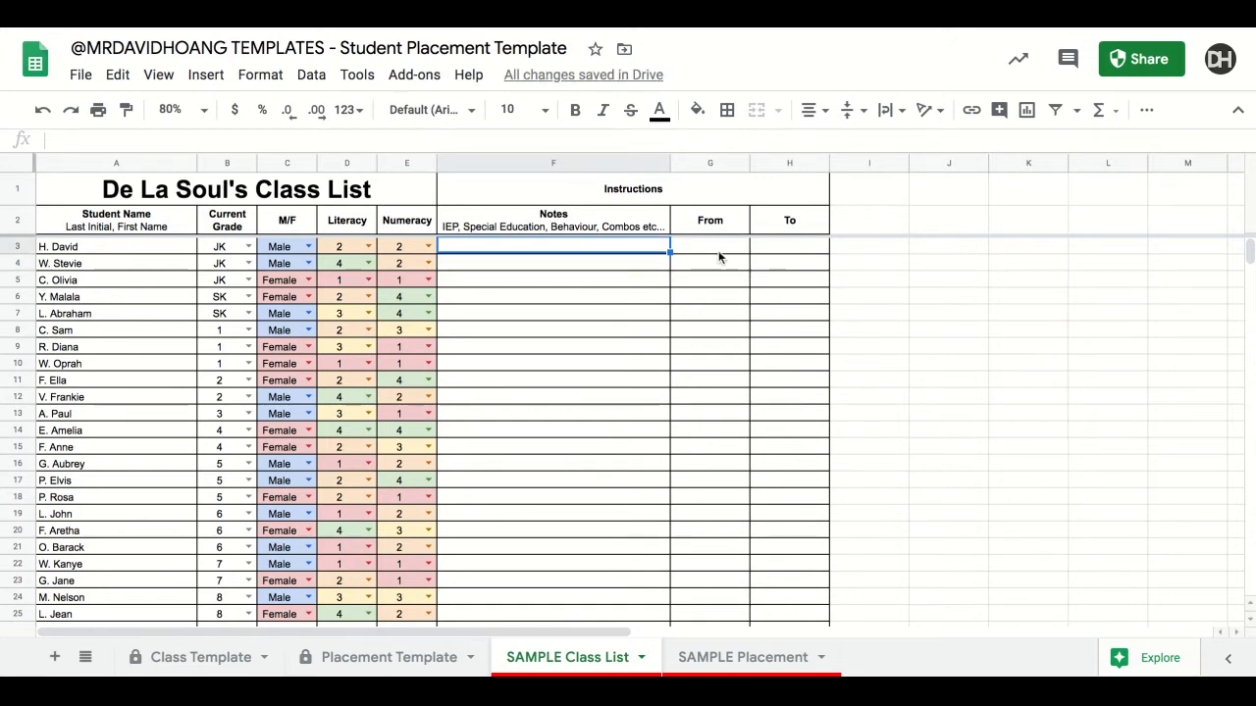
# Step: Add data validation to the From cells G3:G25 using a list of items: Mr. A, Ms. B, Ms. C
pyautogui.scroll(-3, 723, 272)
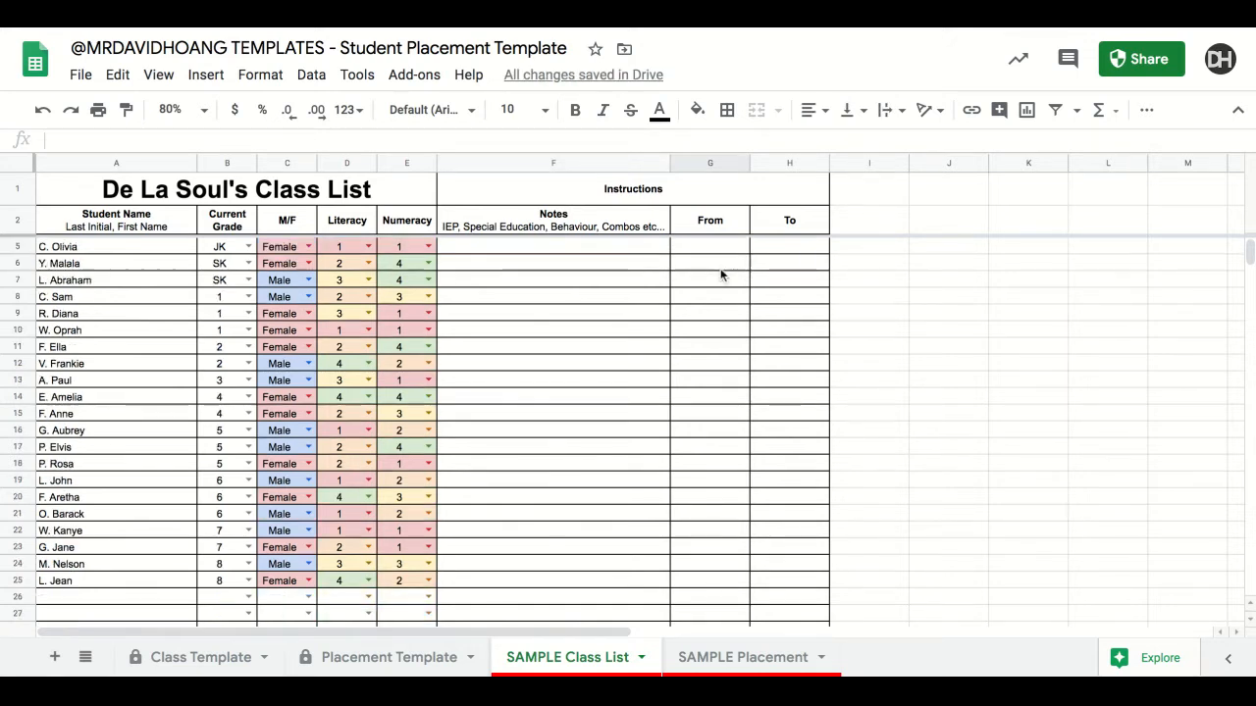
pyautogui.keyDown('shift'); pyautogui.click(709, 464); pyautogui.keyUp('shift')
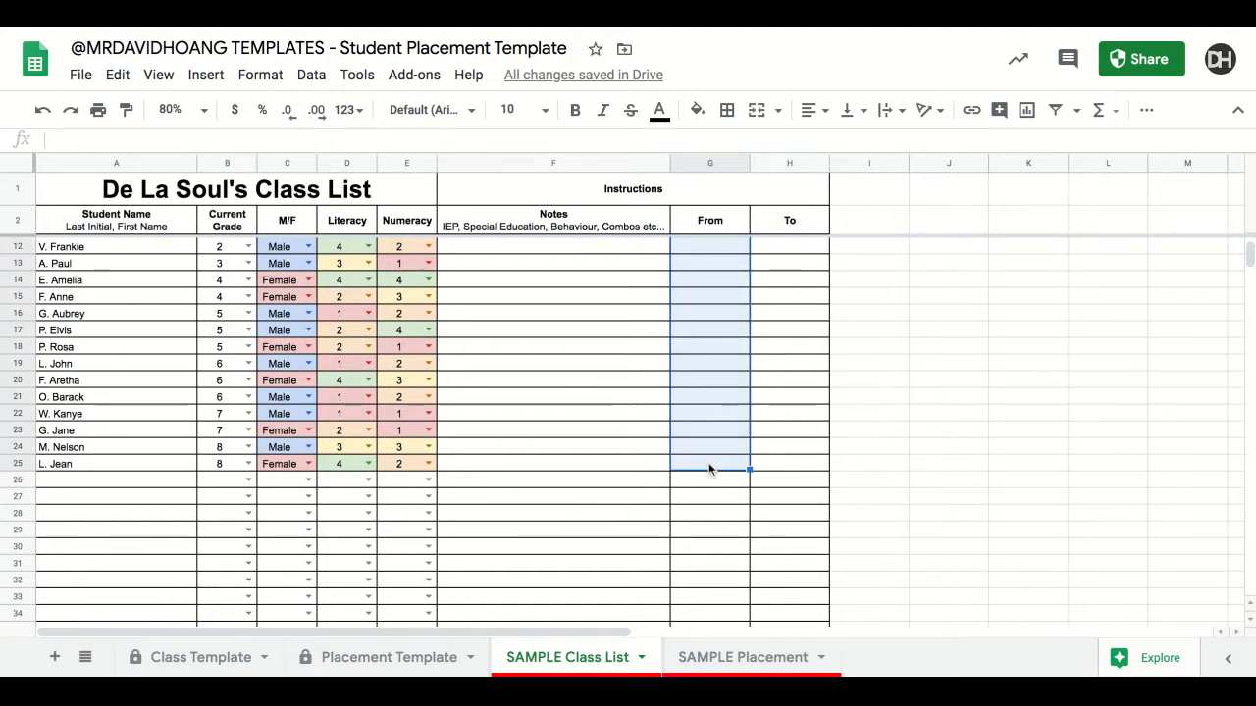
pyautogui.scroll(3, 709, 469)
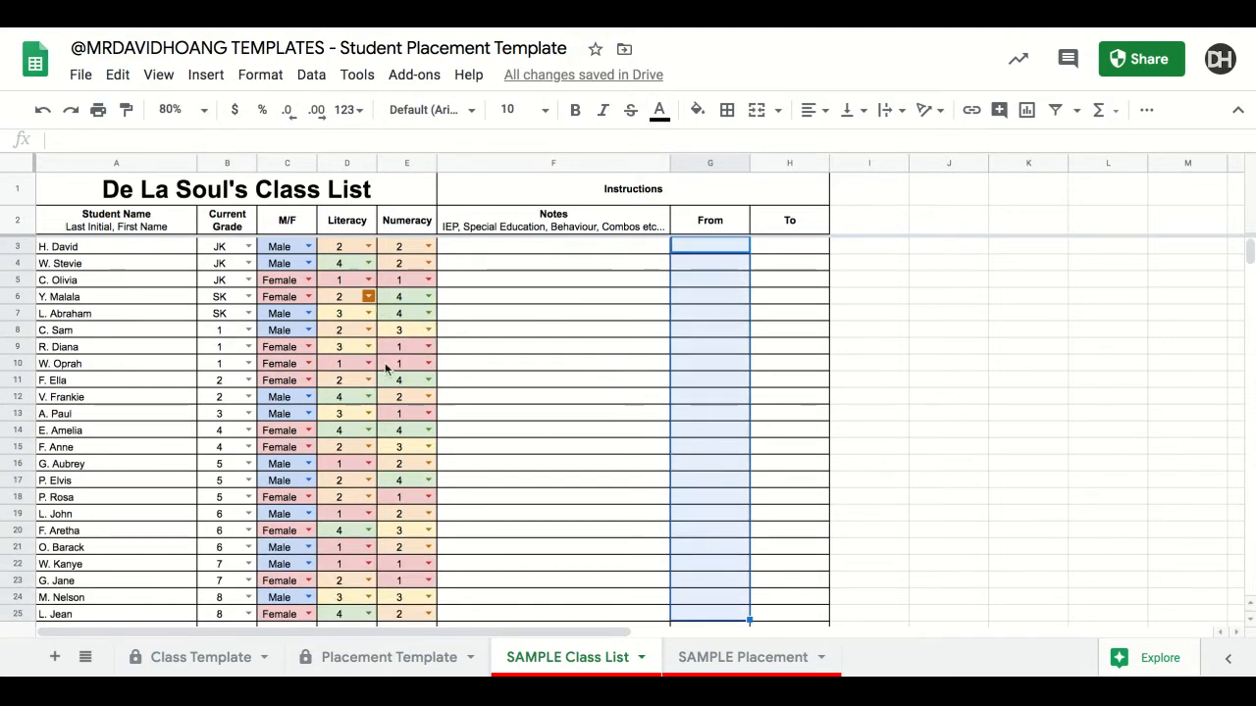
pyautogui.rightClick(716, 251)
pyautogui.scroll(-2, 756, 260)
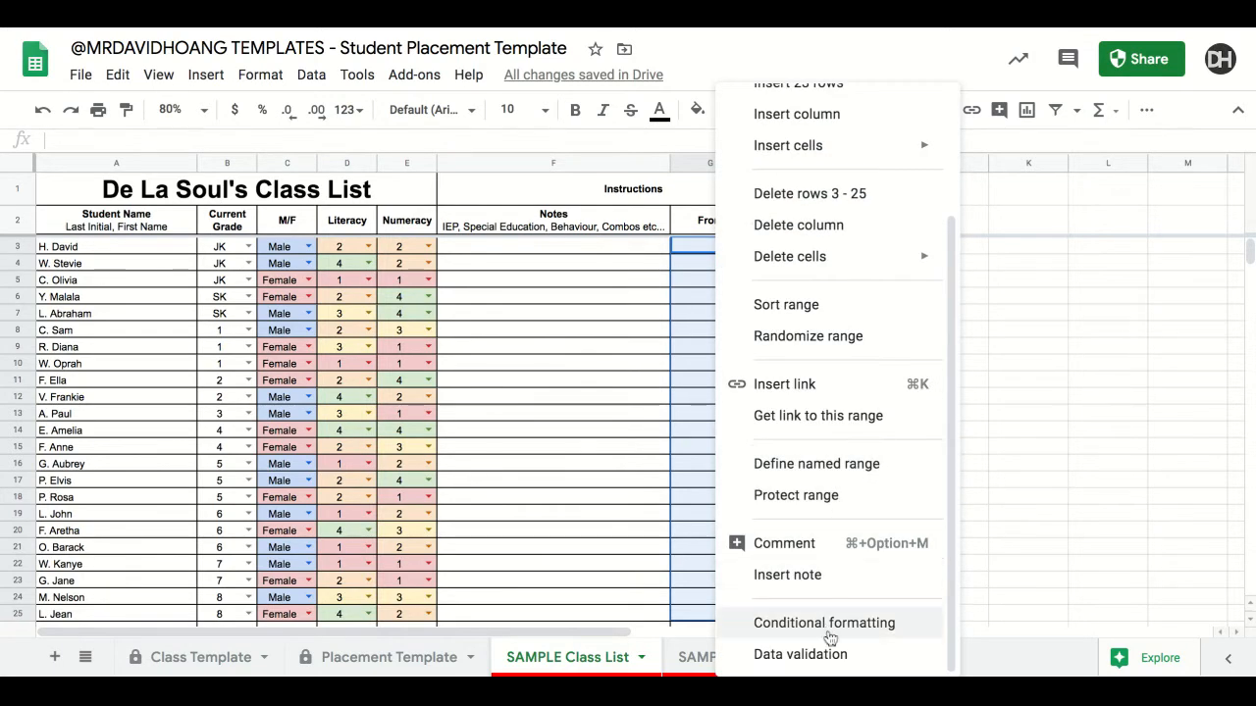
pyautogui.click(832, 654)
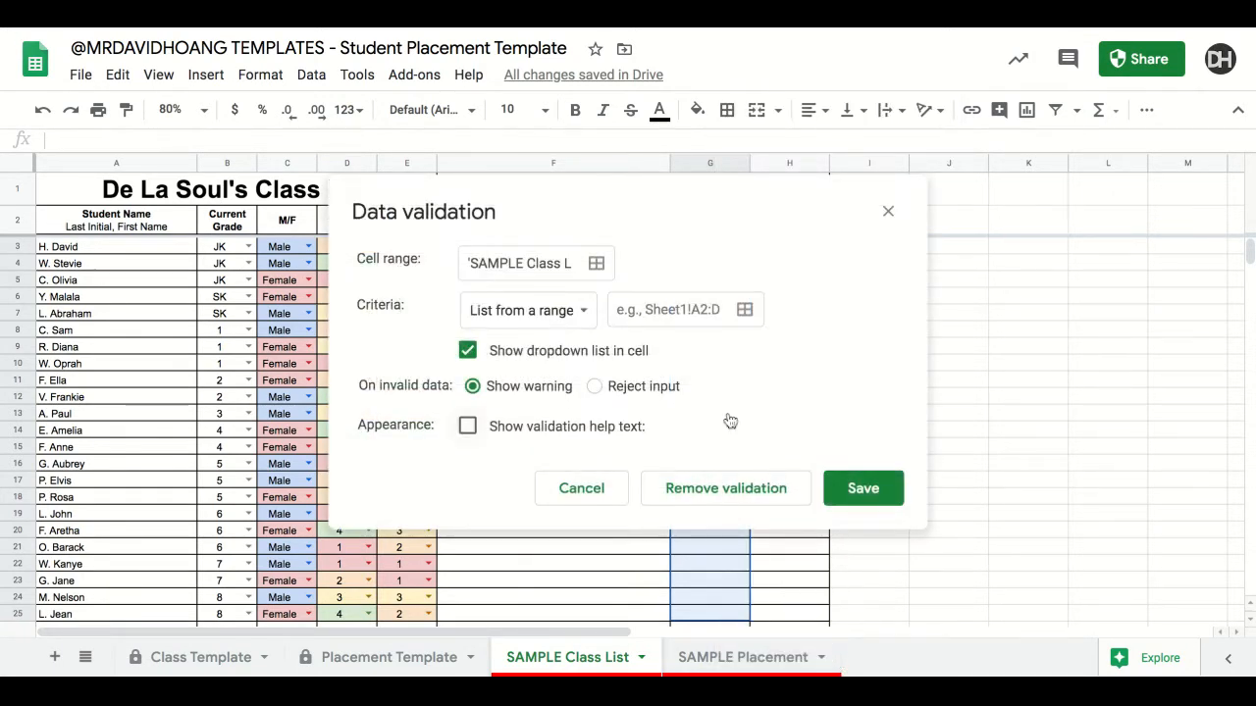
pyautogui.click(525, 319)
pyautogui.click(533, 261)
pyautogui.click(653, 311)
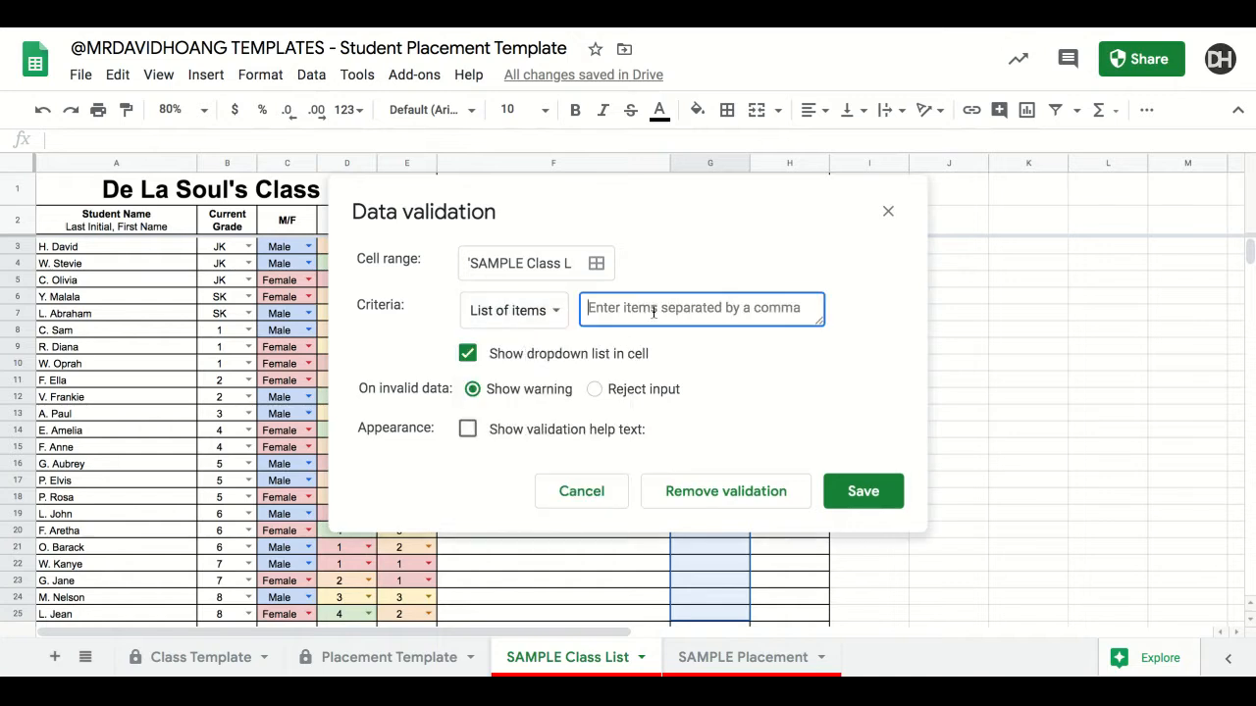
pyautogui.write('Mr. A, Ms. B, Ms. C')
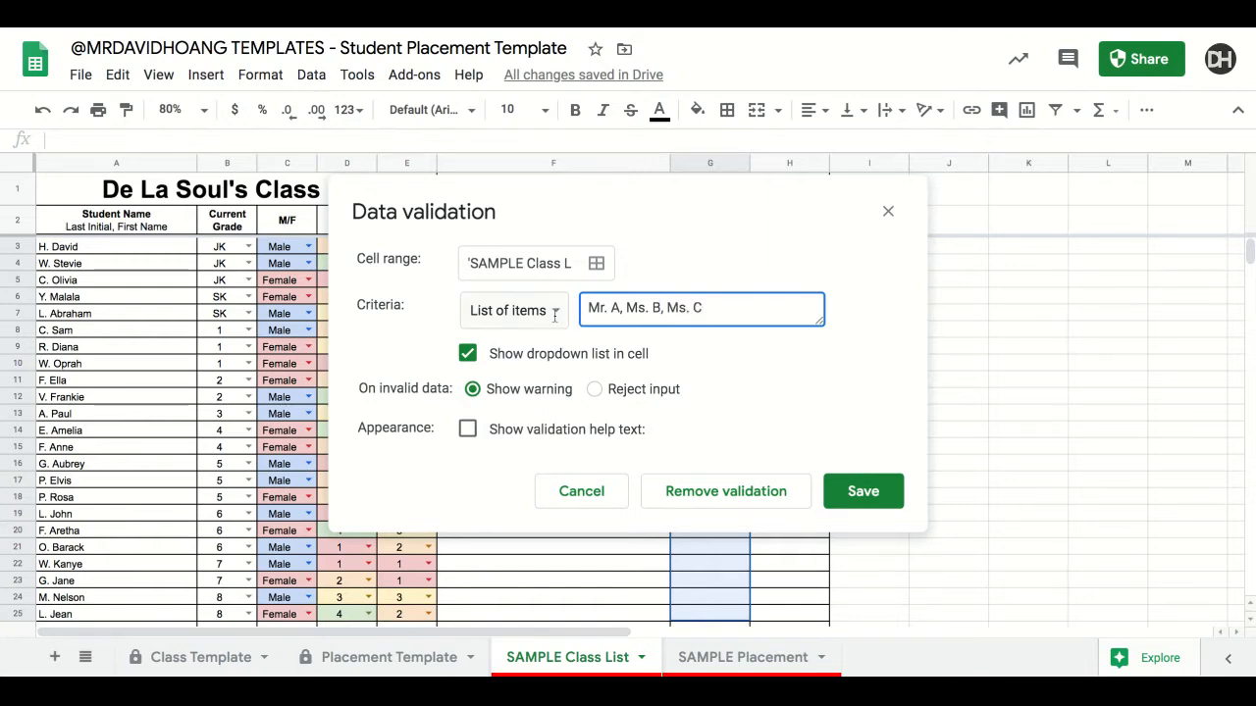
pyautogui.click(860, 491)
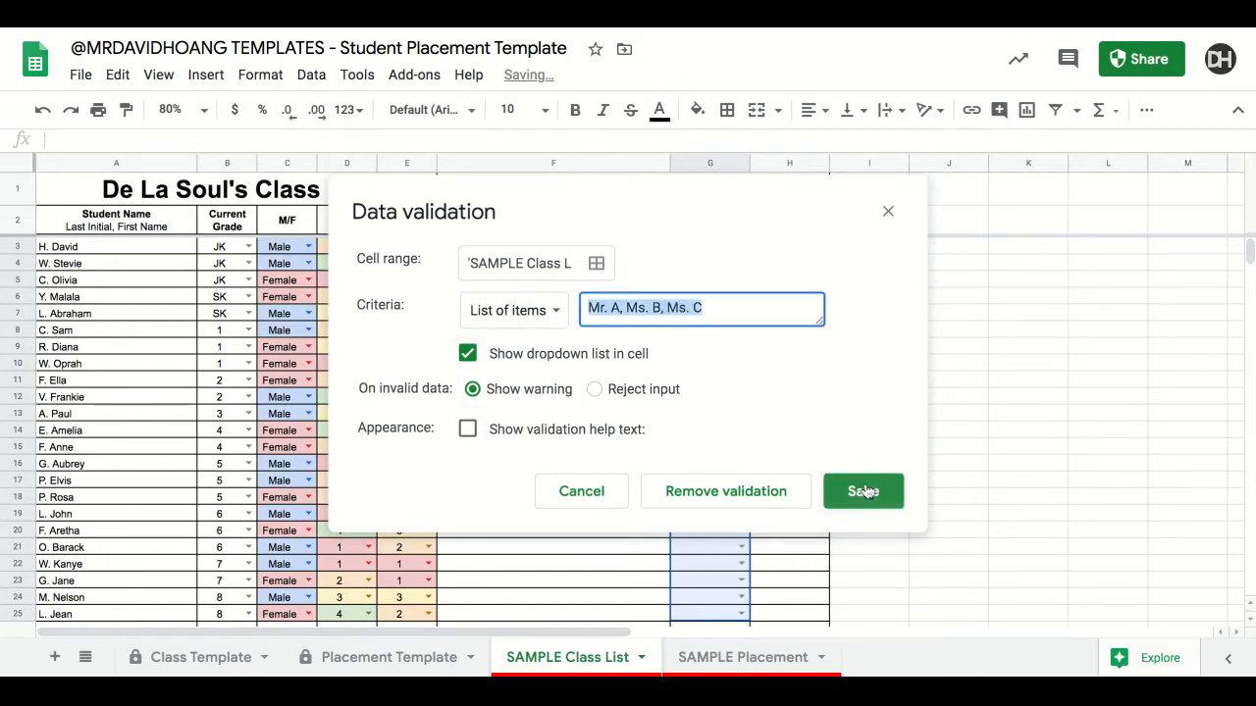
pyautogui.click(797, 365)
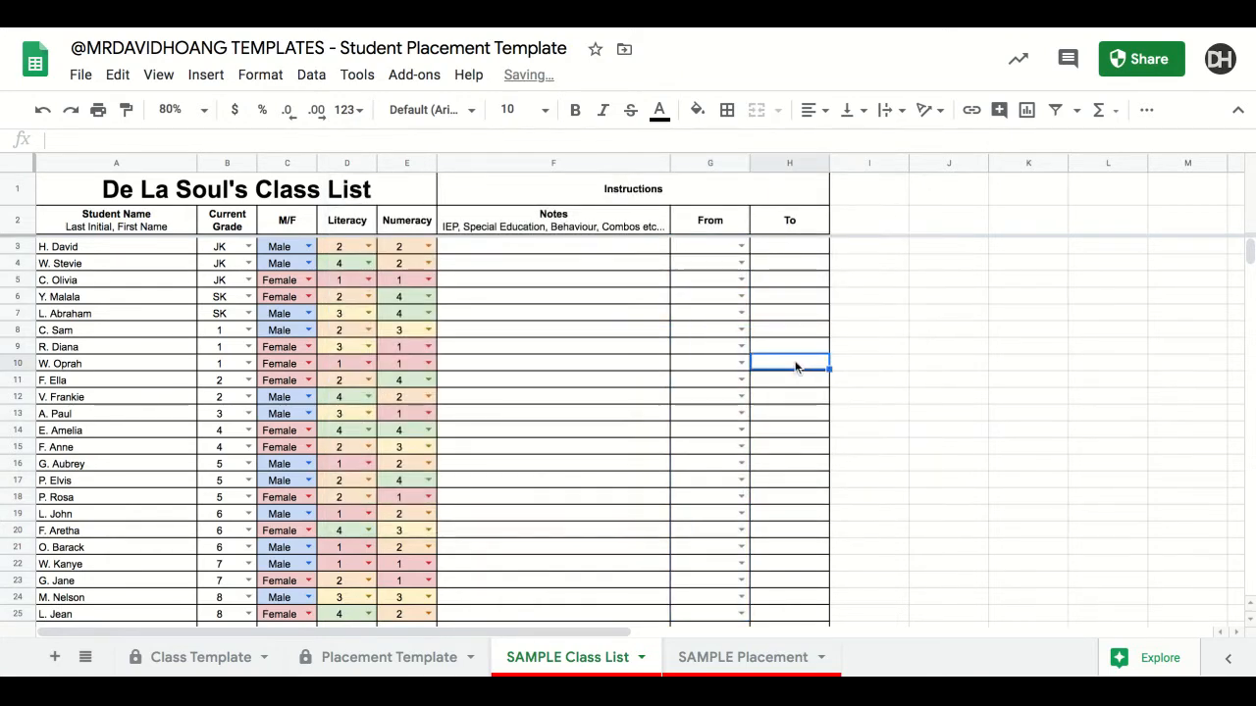
# Step: Choose Mr. A in G9, Ms. B in G12 and Ms. C in G14 of the From column
pyautogui.click(741, 347)
pyautogui.click(726, 370)
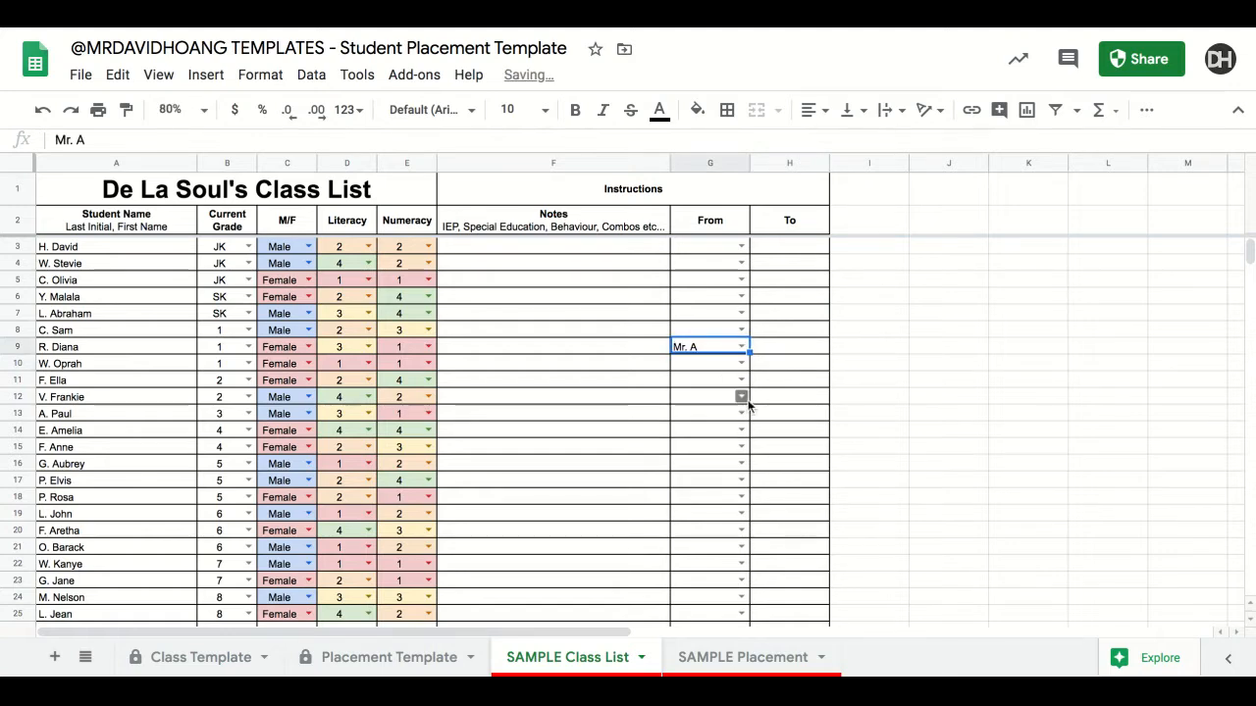
pyautogui.click(741, 396)
pyautogui.click(721, 447)
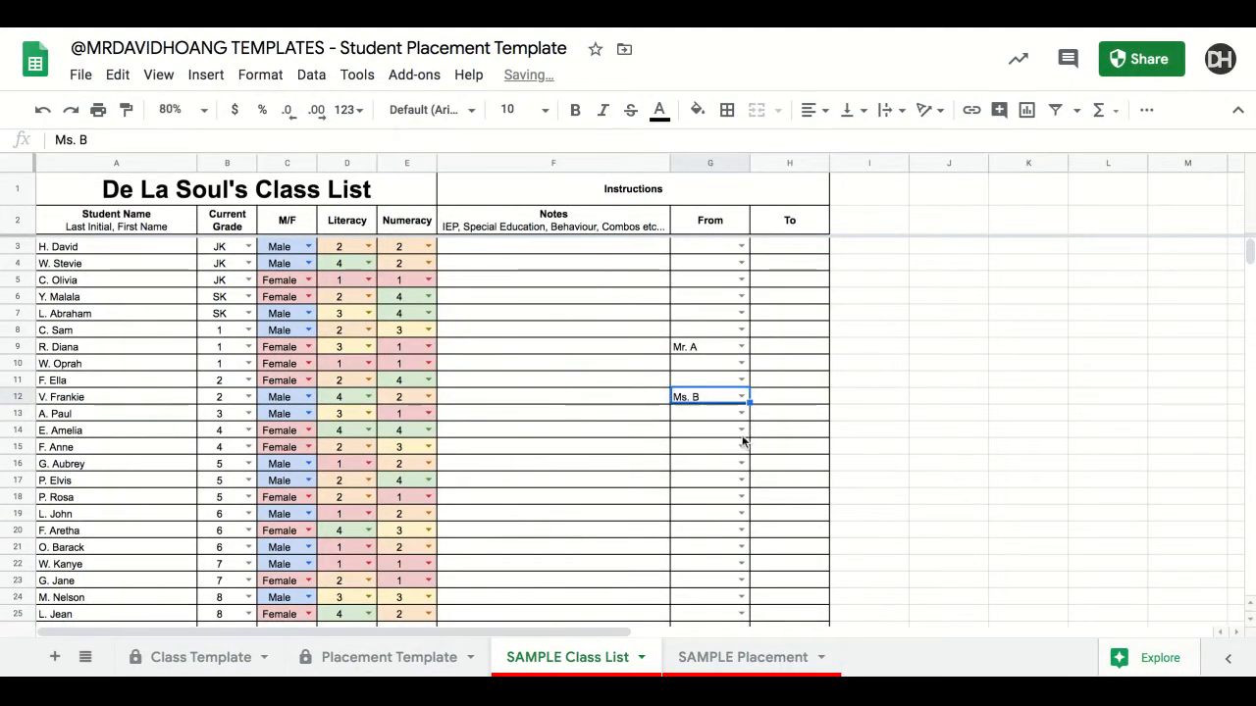
pyautogui.click(740, 430)
pyautogui.click(714, 505)
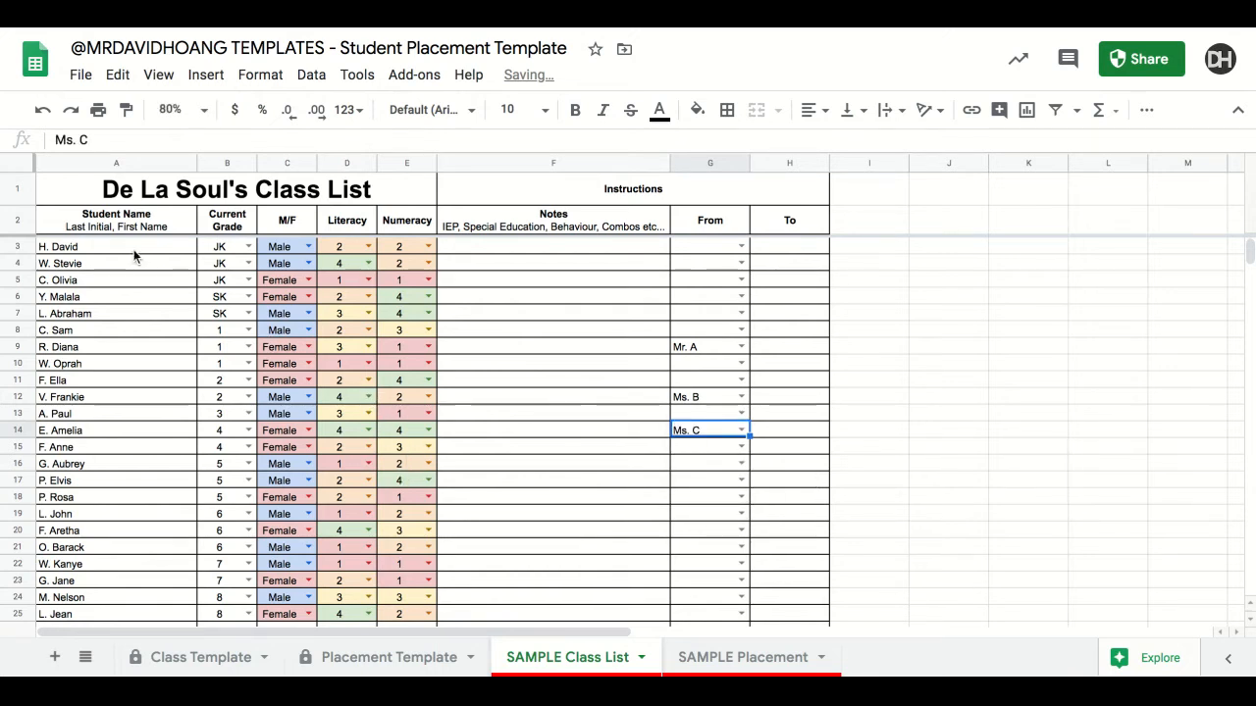
pyautogui.click(508, 336)
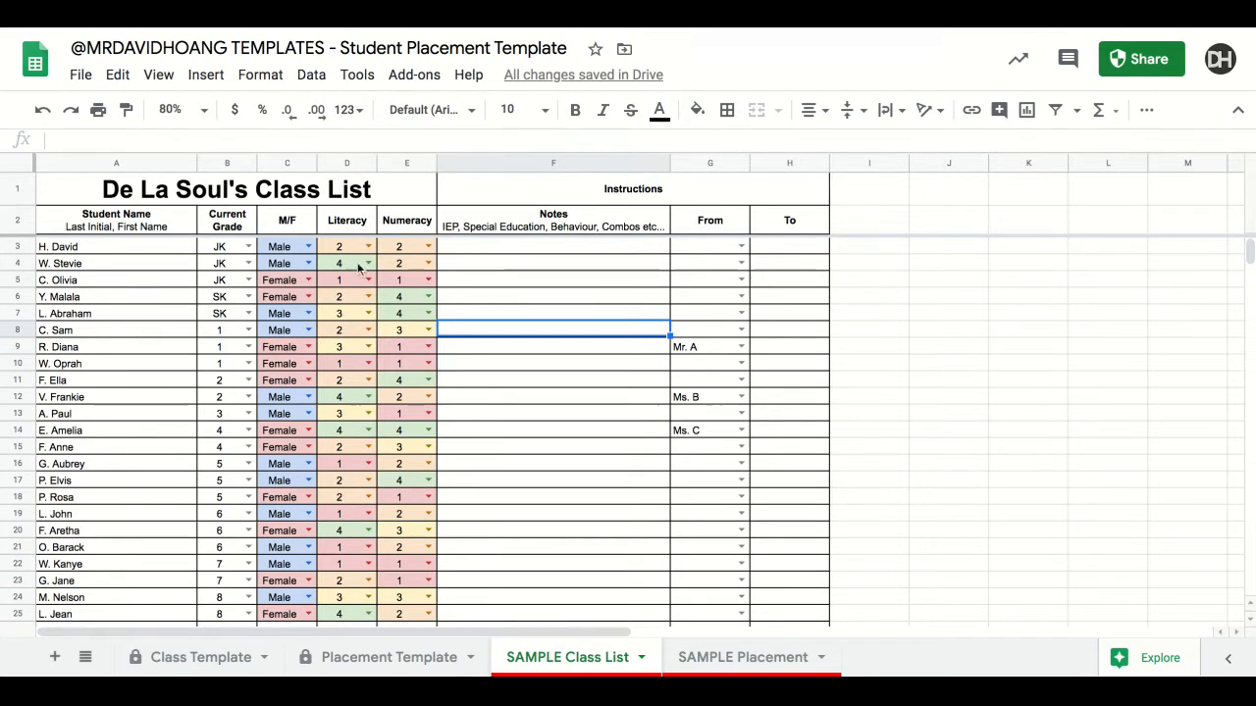
# Step: Protect the range A1:E25 with the description "De La Soul Class" and open its editing permissions
pyautogui.click(140, 193)
pyautogui.scroll(-1, 332, 324)
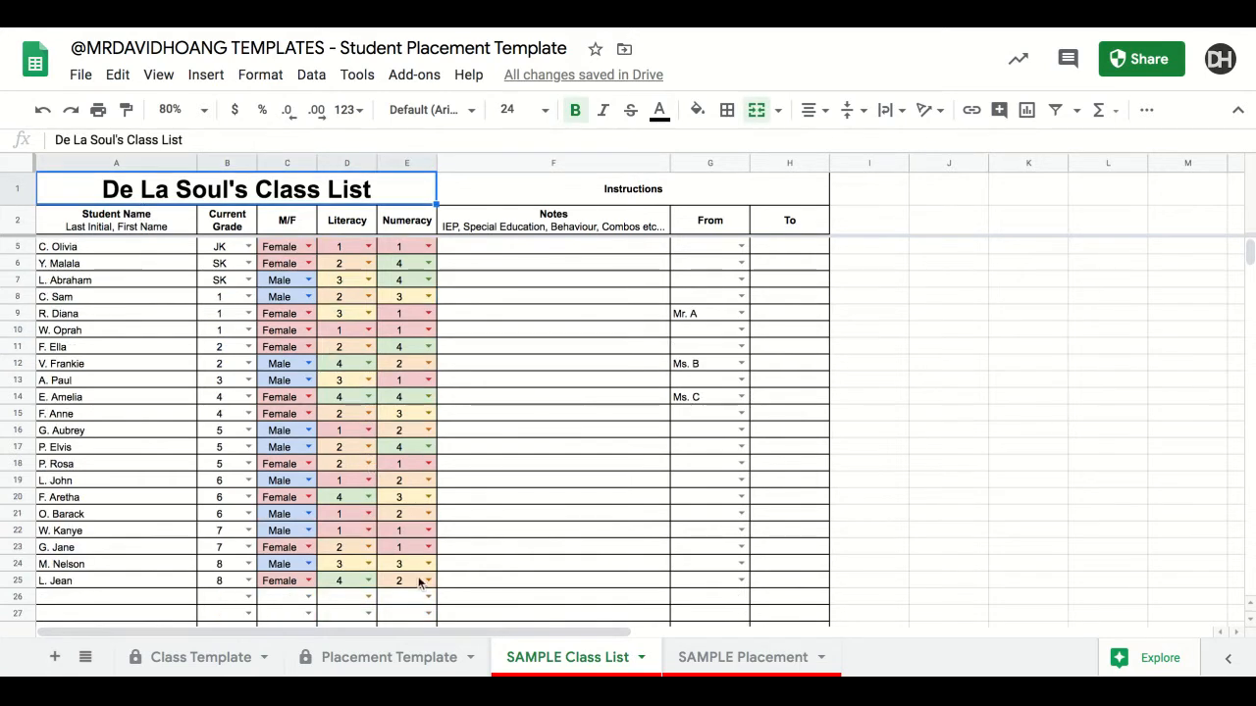
pyautogui.keyDown('shift'); pyautogui.click(414, 581); pyautogui.keyUp('shift')
pyautogui.rightClick(171, 335)
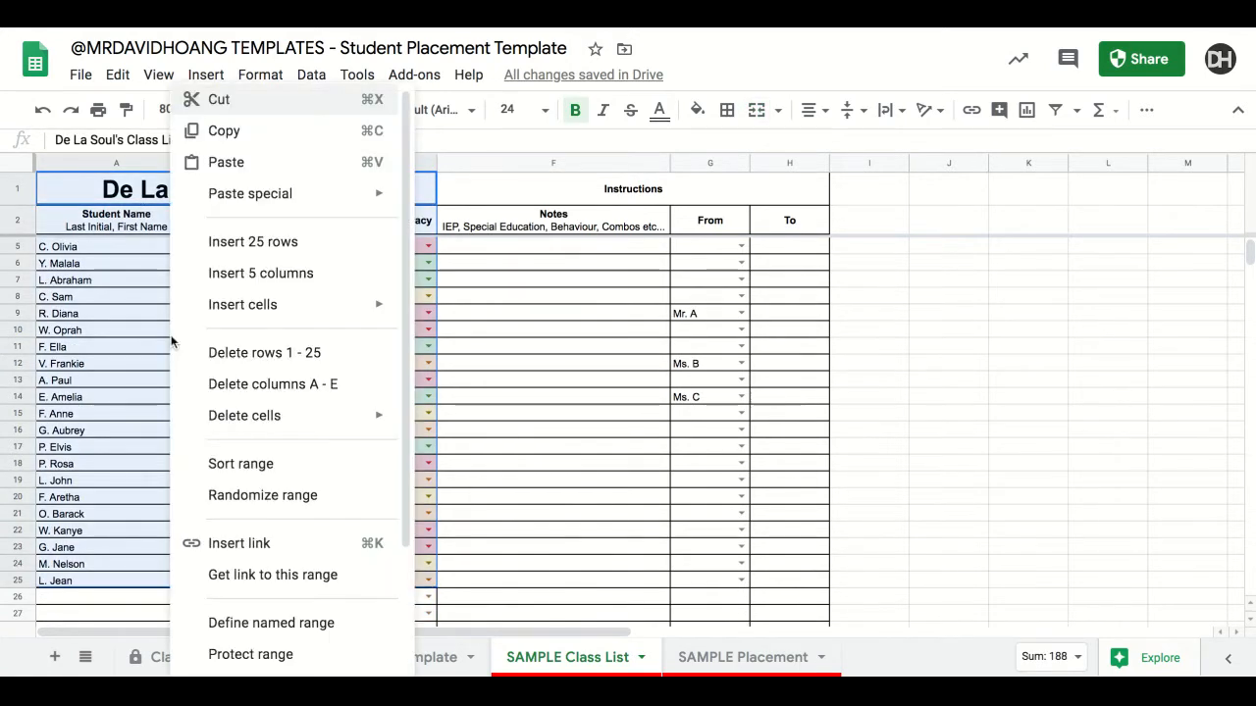
pyautogui.scroll(-2, 295, 533)
pyautogui.click(299, 500)
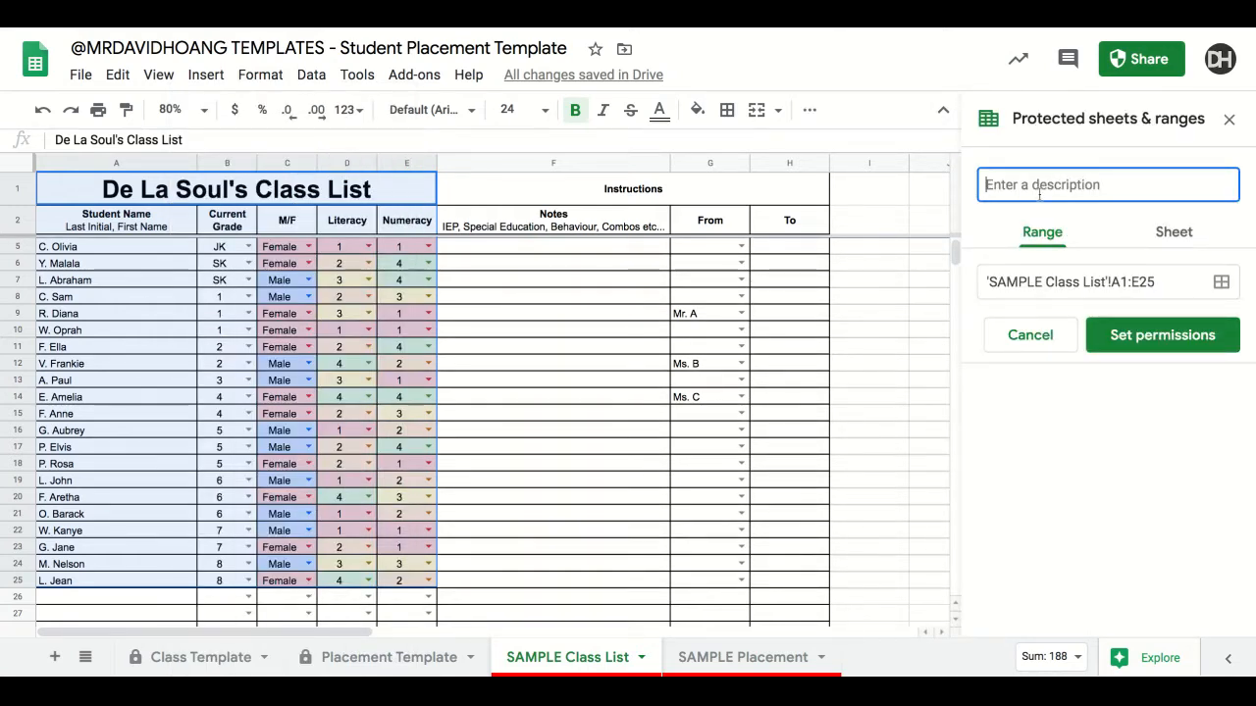
pyautogui.write('De La Soul')
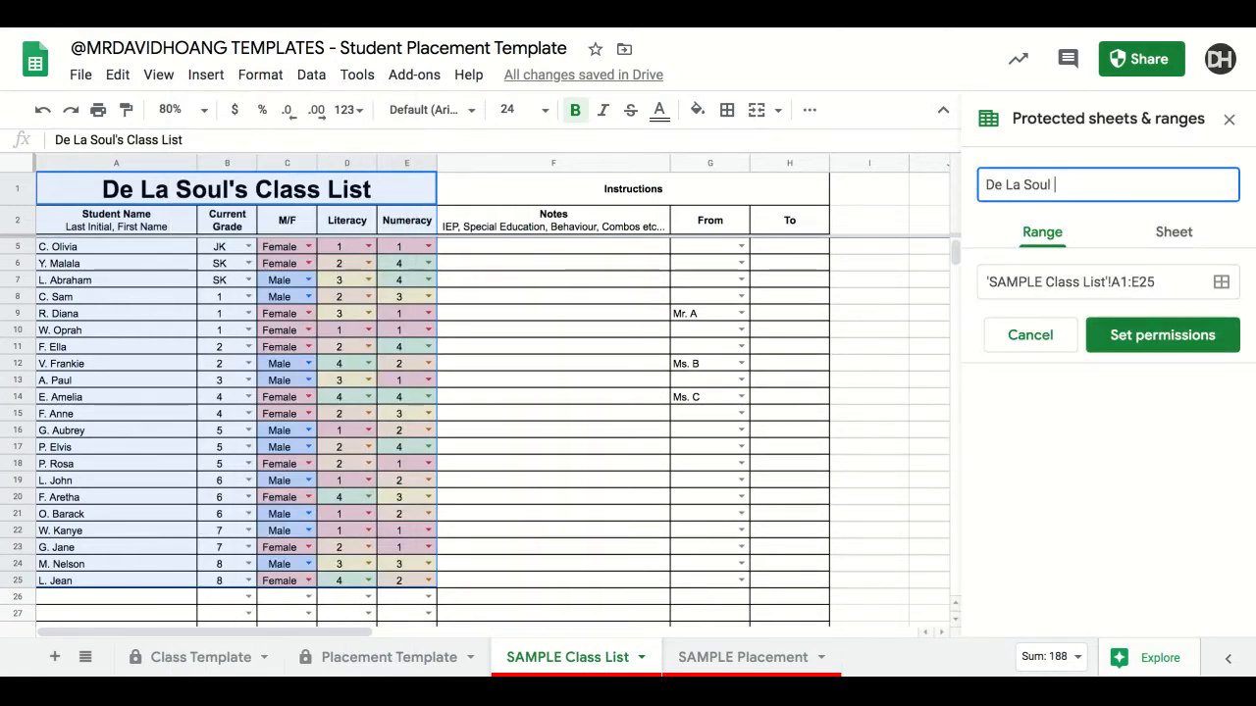
pyautogui.write(' Class')
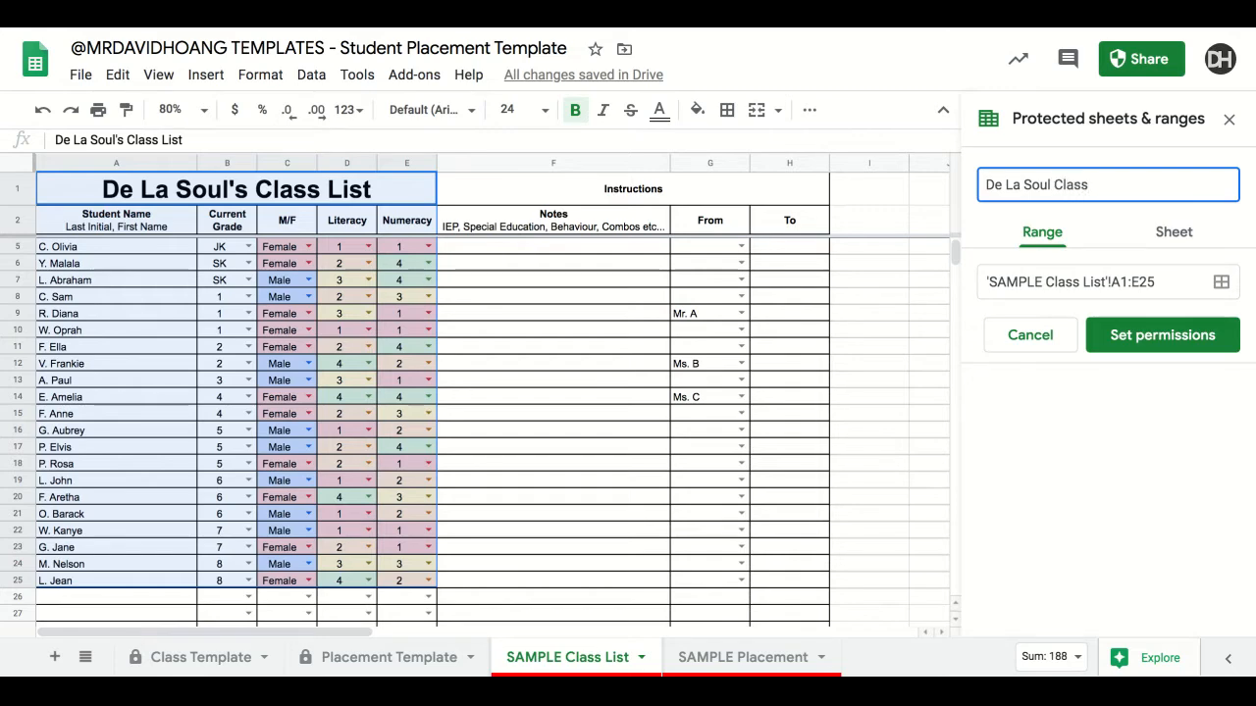
pyautogui.click(1134, 336)
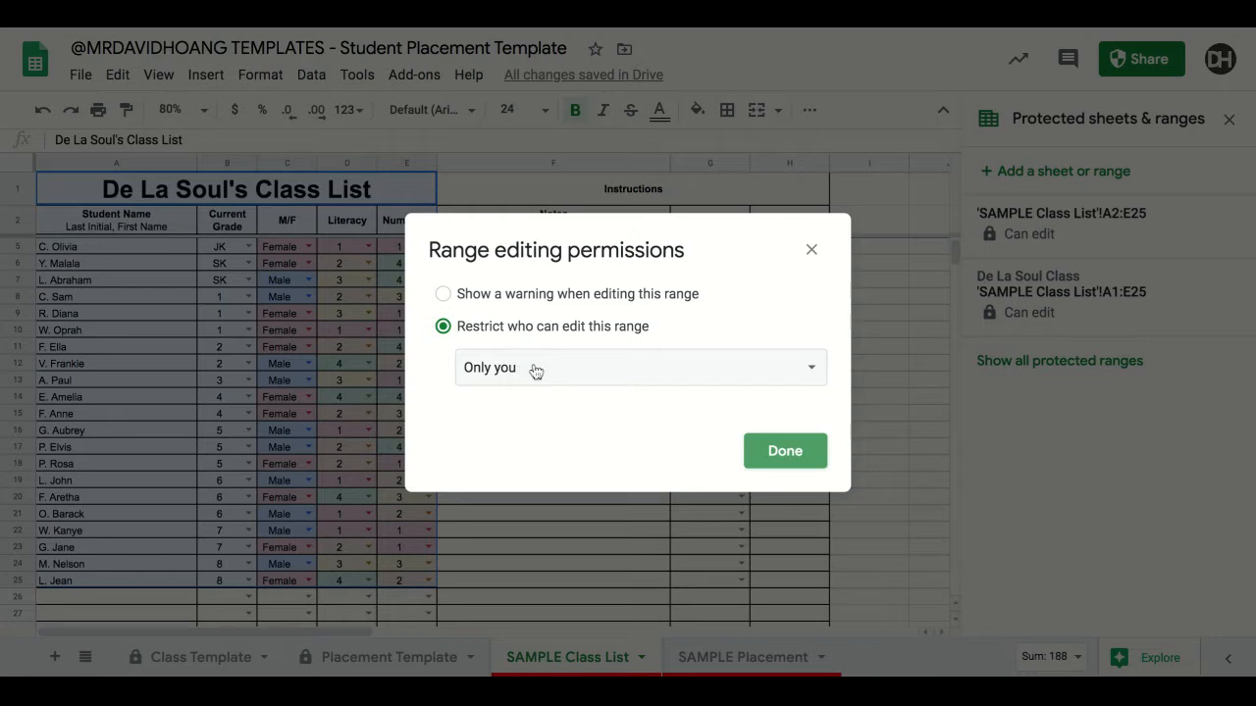
# Step: View the Custom option for restricting who can edit the protected range, and dismiss the permissions dialog
pyautogui.click(536, 370)
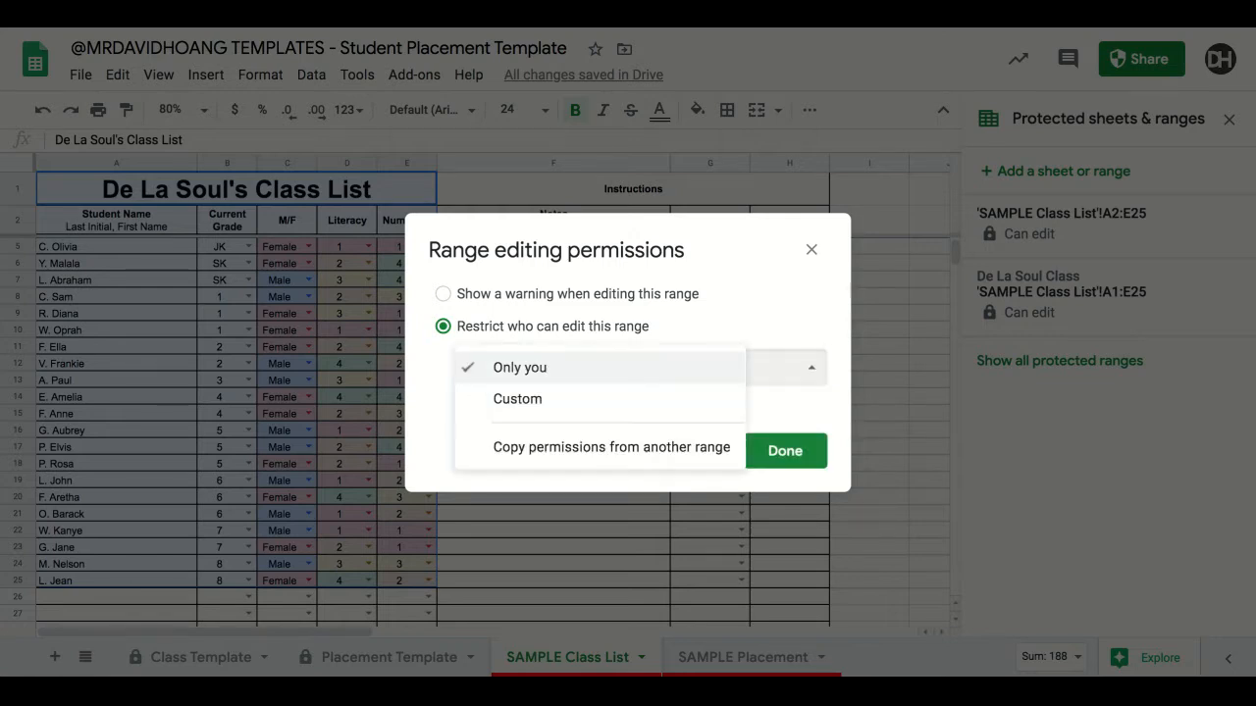
pyautogui.click(556, 405)
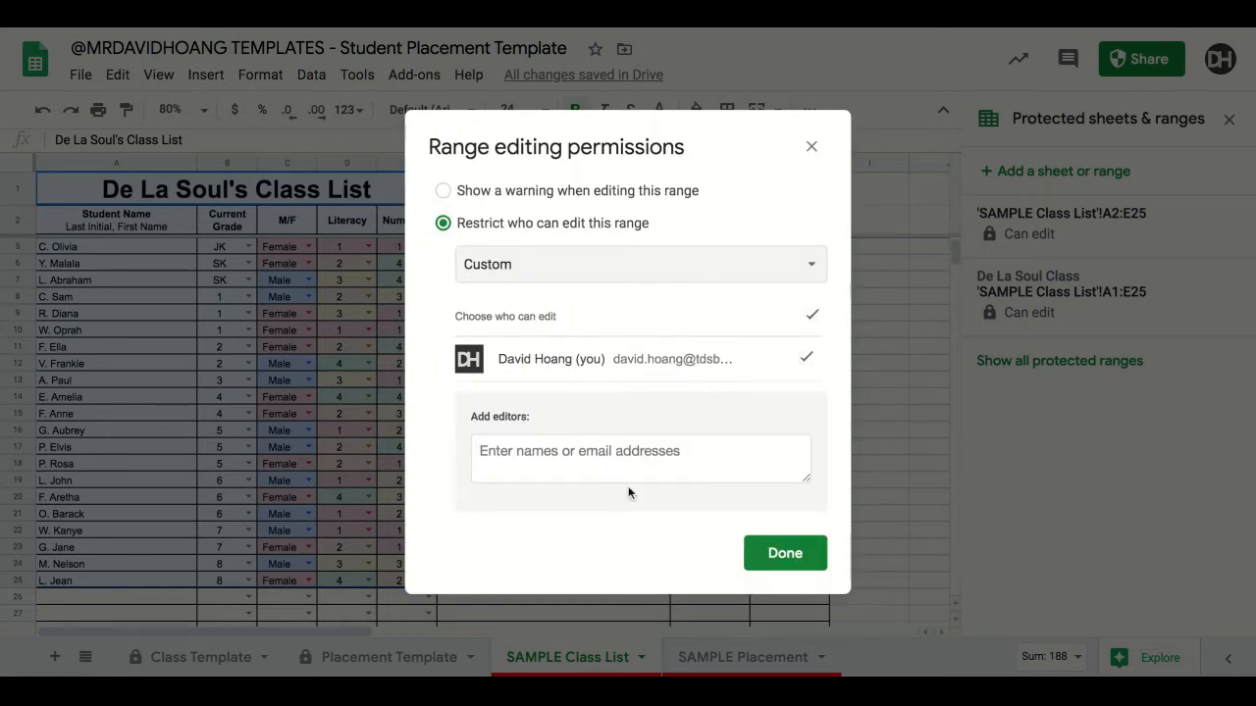
pyautogui.click(811, 147)
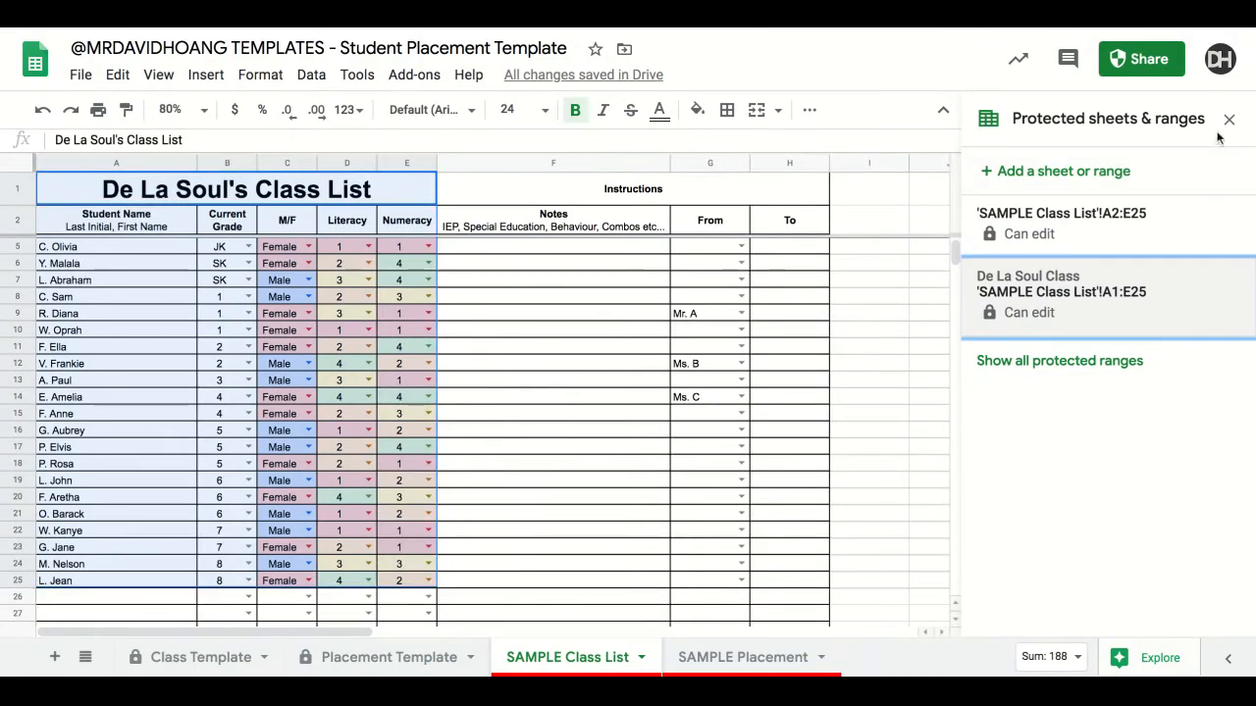
# Step: Close the protected ranges pane and enter "KELI program" in Notes cell F3
pyautogui.click(1226, 126)
pyautogui.click(542, 416)
pyautogui.scroll(1, 542, 428)
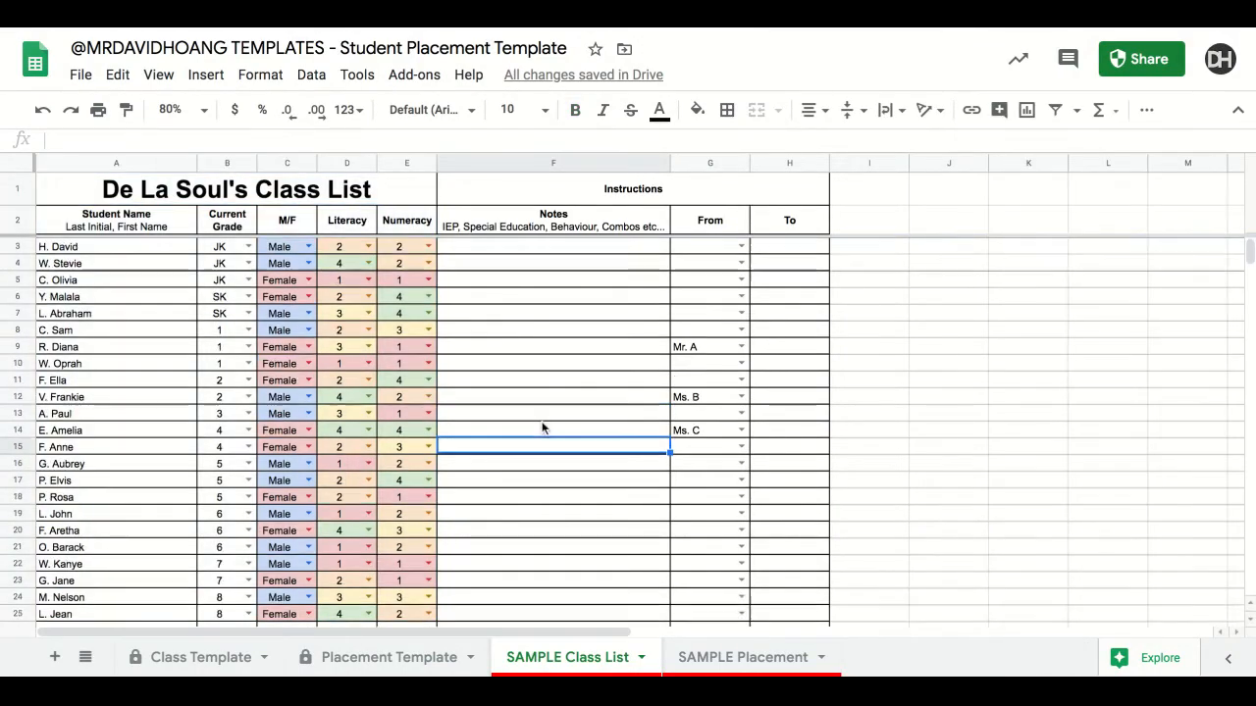
pyautogui.click(499, 249)
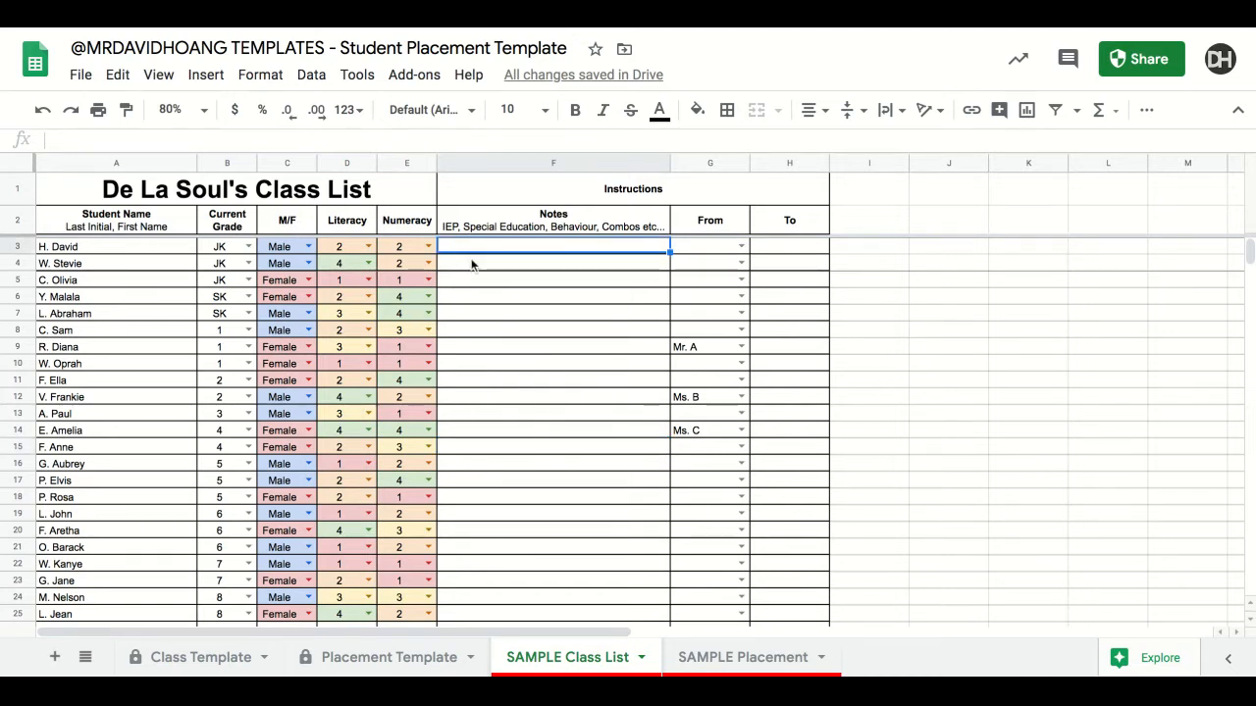
pyautogui.write('KEE')
pyautogui.press('BackSpace')
pyautogui.write('LI')
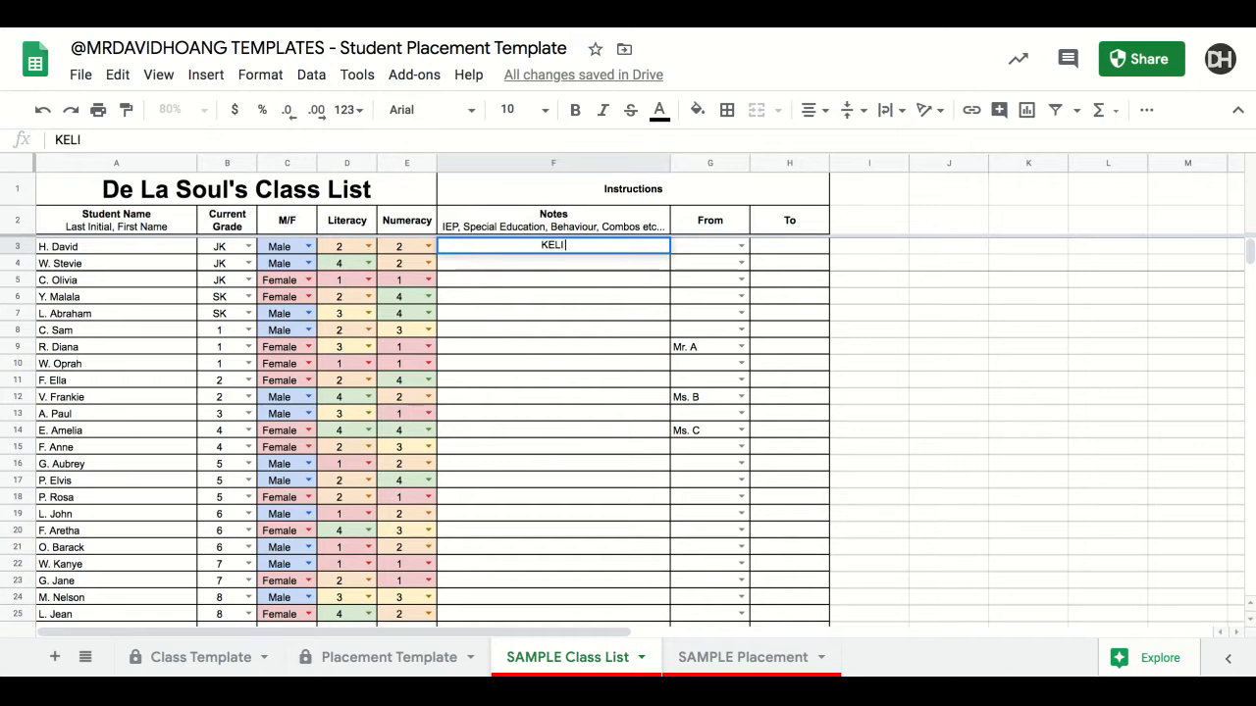
pyautogui.write(' program')
pyautogui.press('Return')
# Step: Enter "Great Stduent Leader" in Notes cell F6
pyautogui.press('Down')
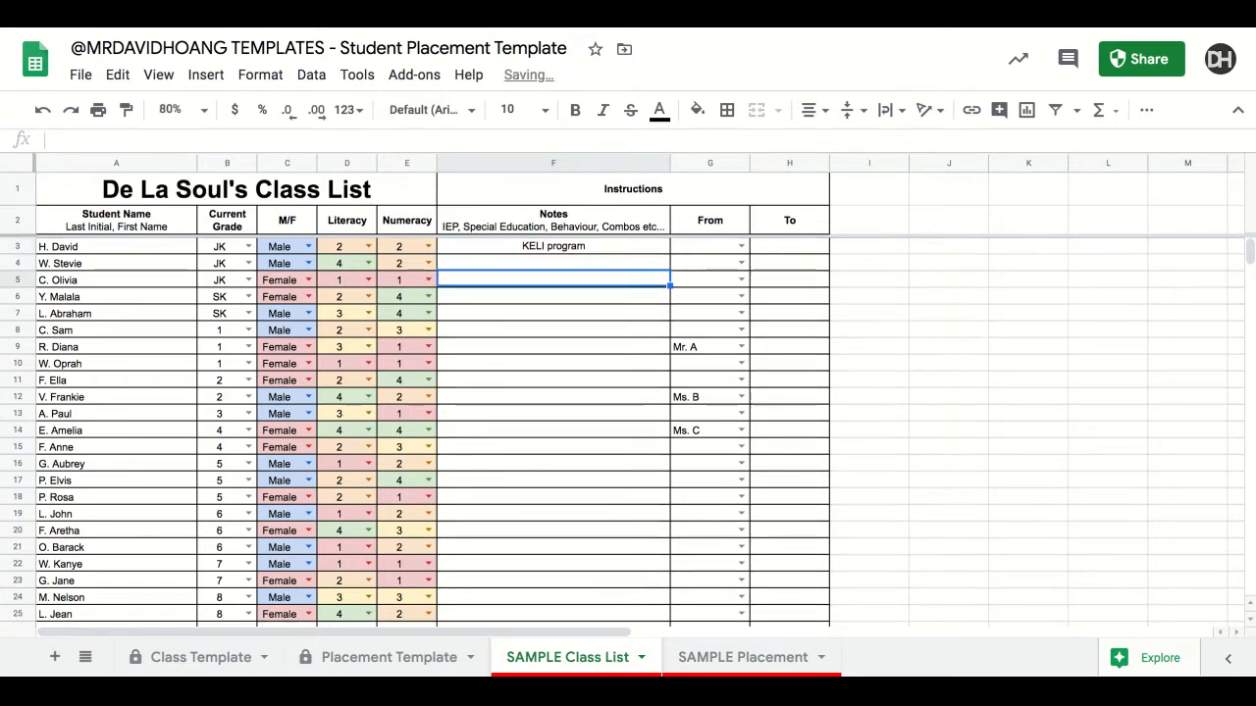
pyautogui.press('Down')
pyautogui.write('Great')
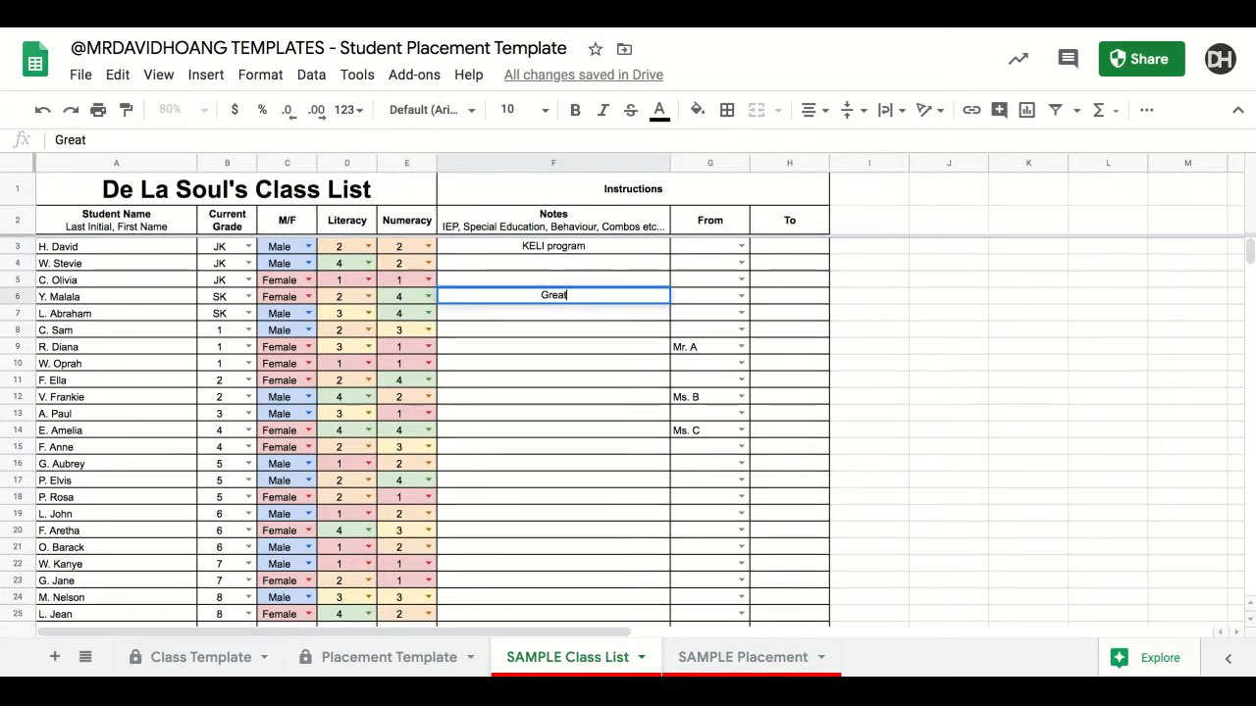
pyautogui.write(' Stduent Leaader')
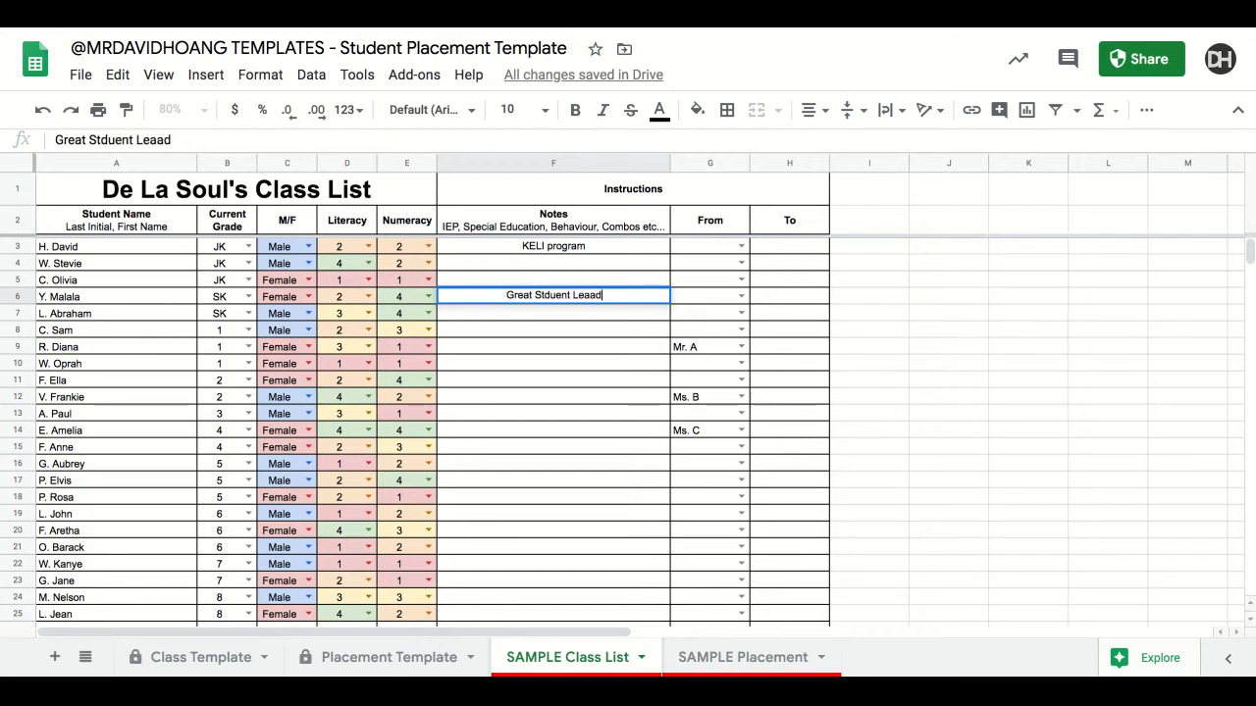
pyautogui.press('BackSpace')
pyautogui.press('BackSpace')
pyautogui.press('BackSpace')
pyautogui.press('BackSpace')
pyautogui.press('BackSpace')
pyautogui.press('BackSpace')
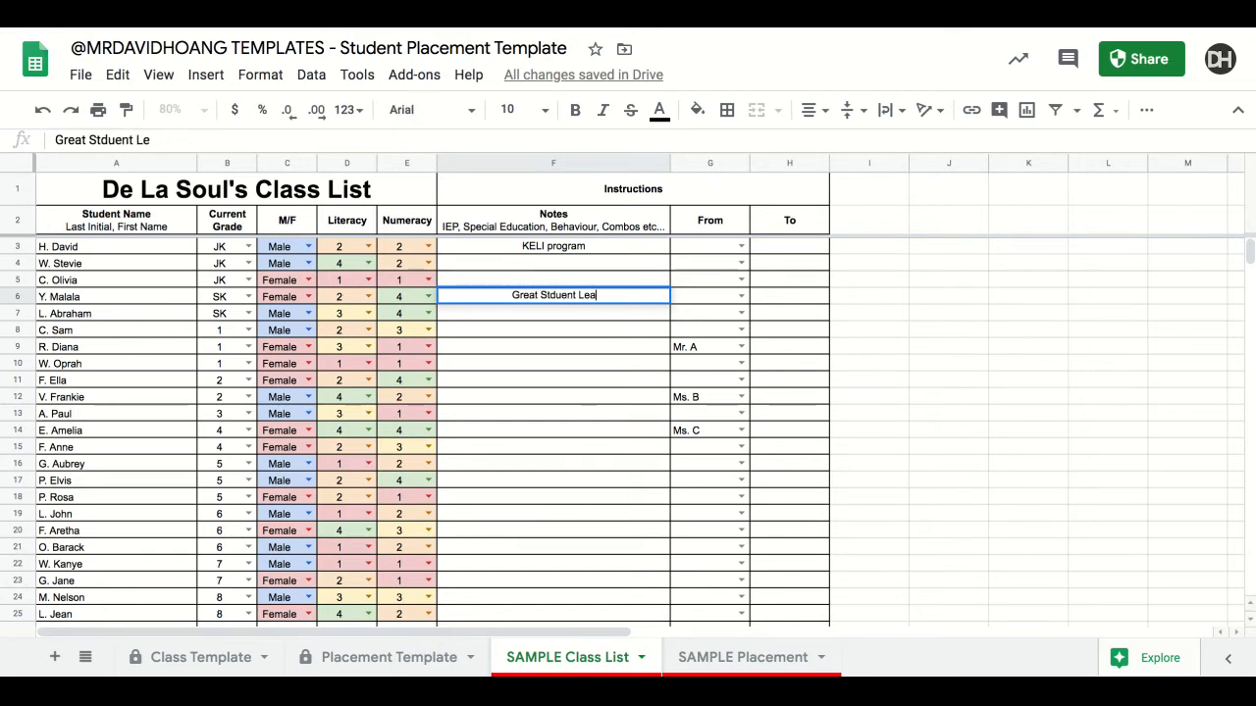
pyautogui.write('eader')
pyautogui.press('Return')
# Step: Enter "ELL" in Notes cell F5
pyautogui.press('Up')
pyautogui.press('Up')
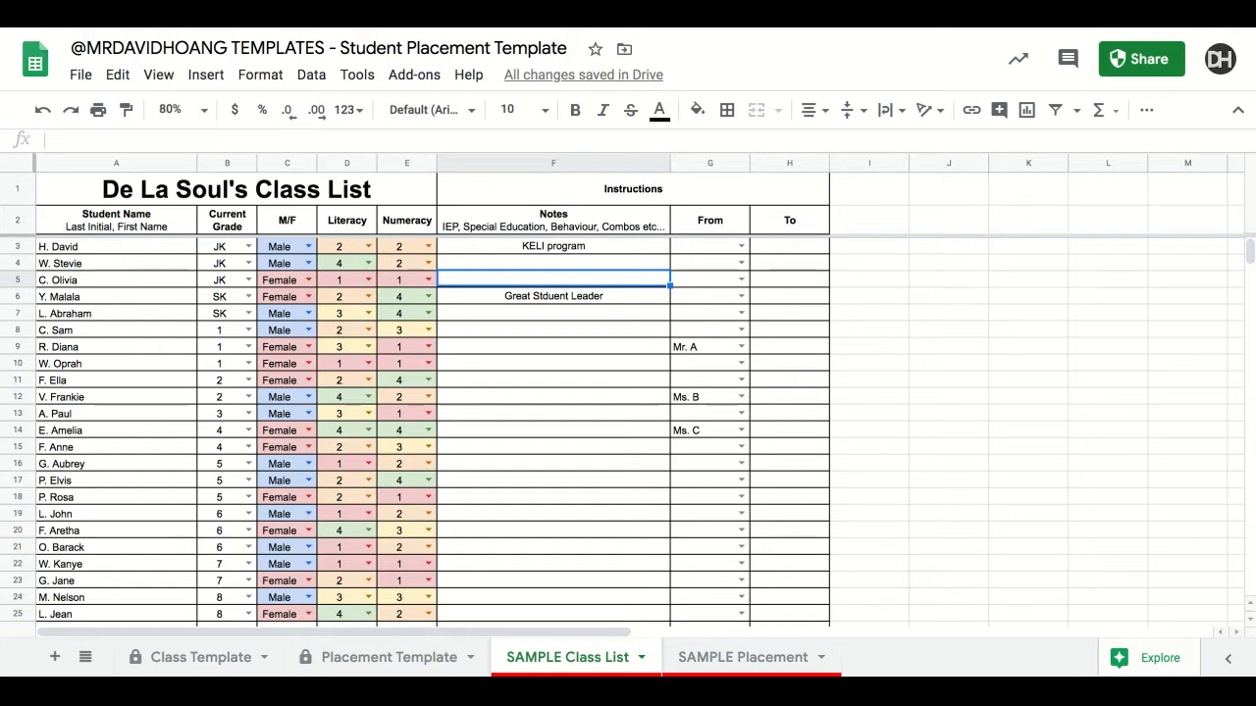
pyautogui.write('ELL')
pyautogui.press('Return')
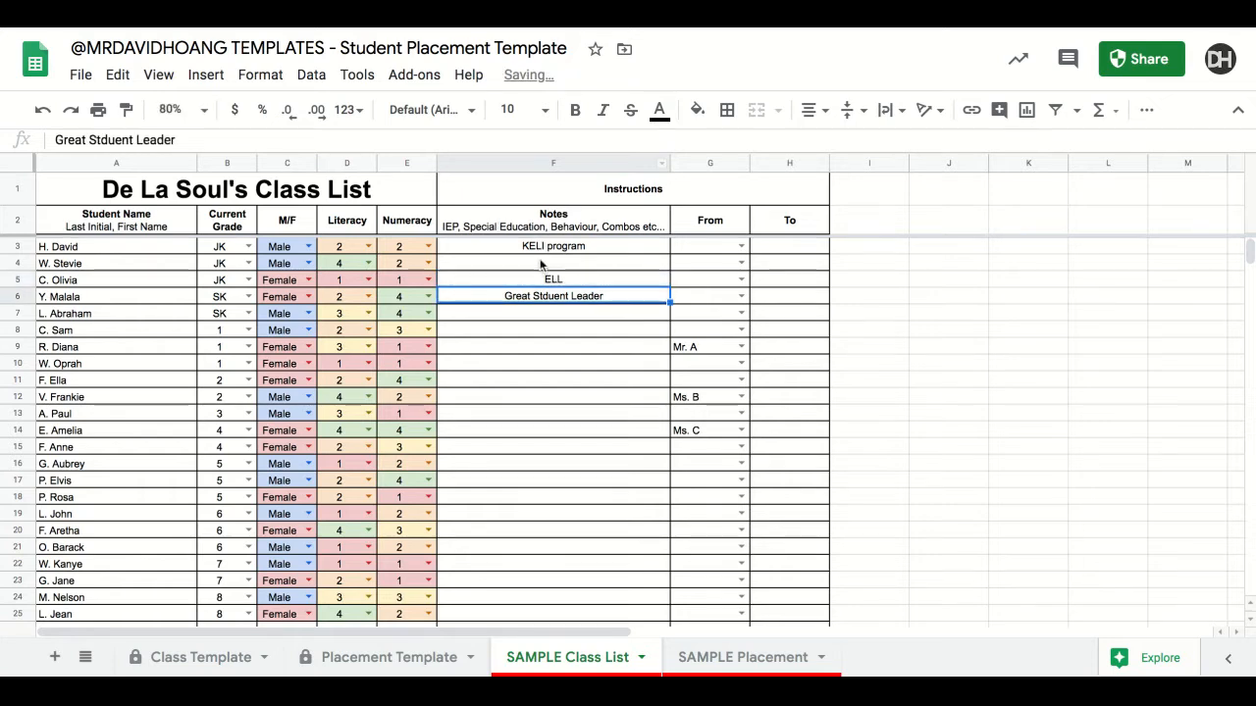
# Step: Copy the "KELI program" text from F3 and insert it as a cell note on the student name in A3
pyautogui.scroll(-2, 586, 294)
pyautogui.scroll(2, 585, 295)
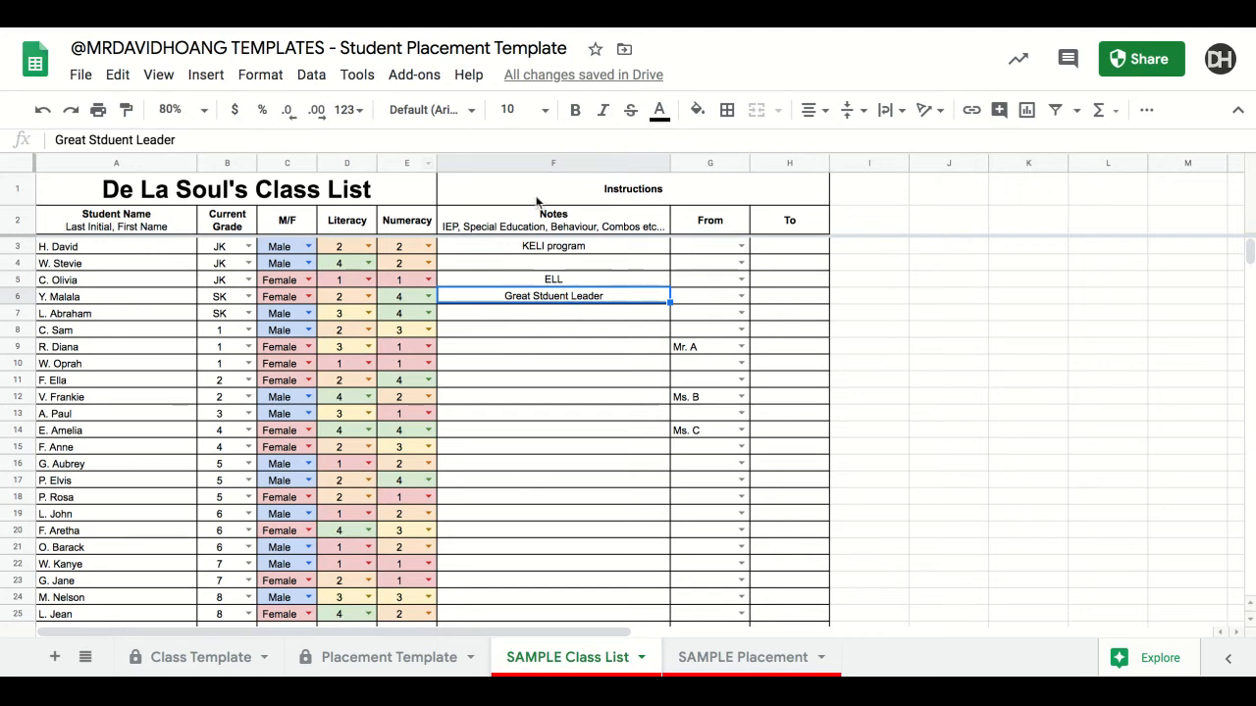
pyautogui.click(545, 251)
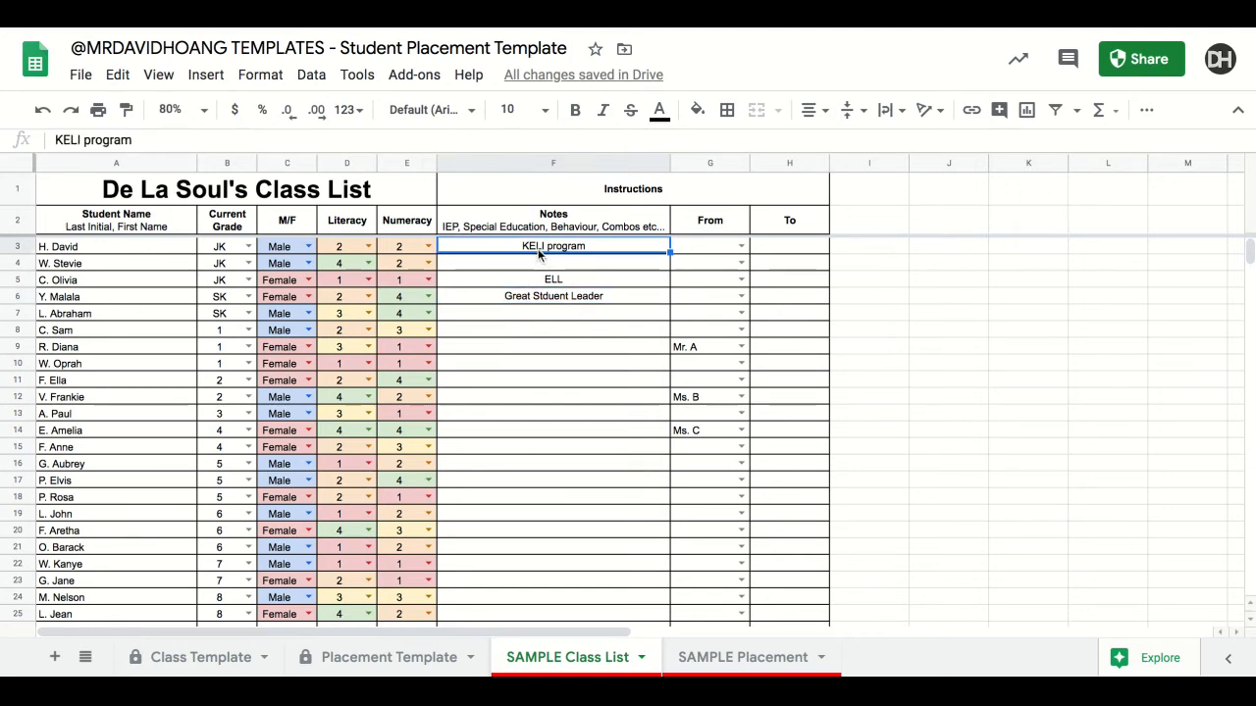
pyautogui.hotkey('ctrl', 'c')
pyautogui.click(76, 251)
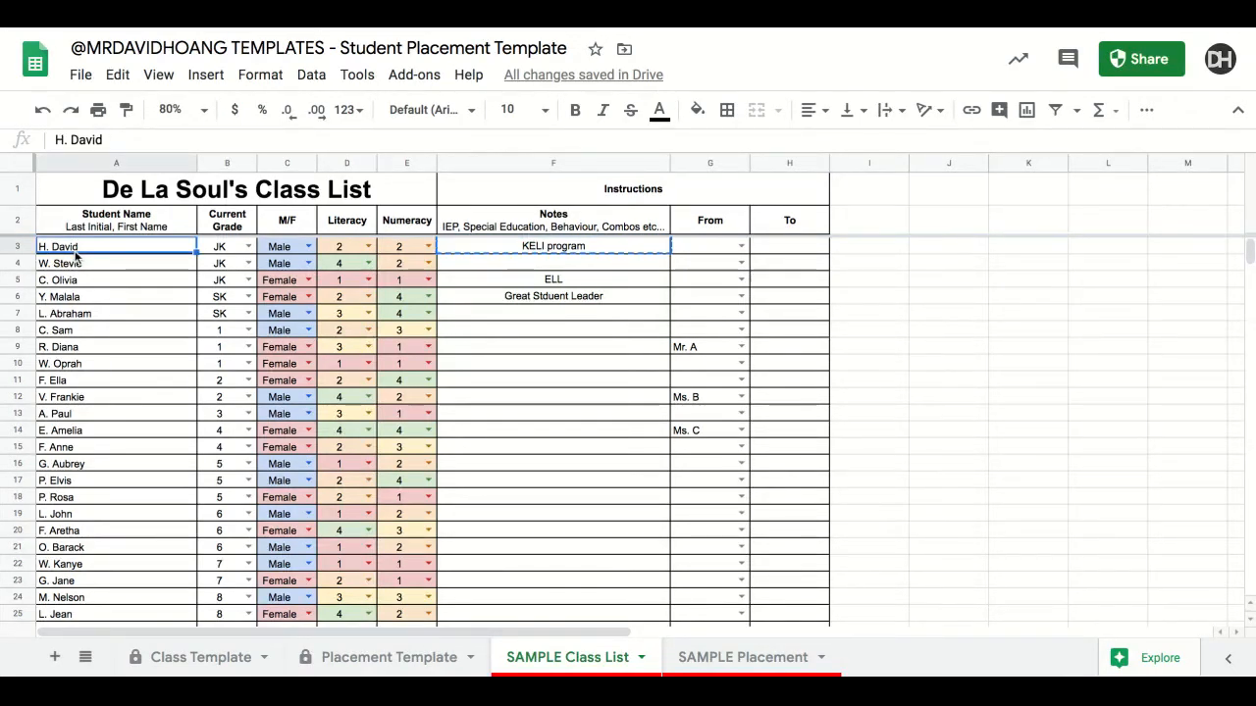
pyautogui.rightClick(78, 252)
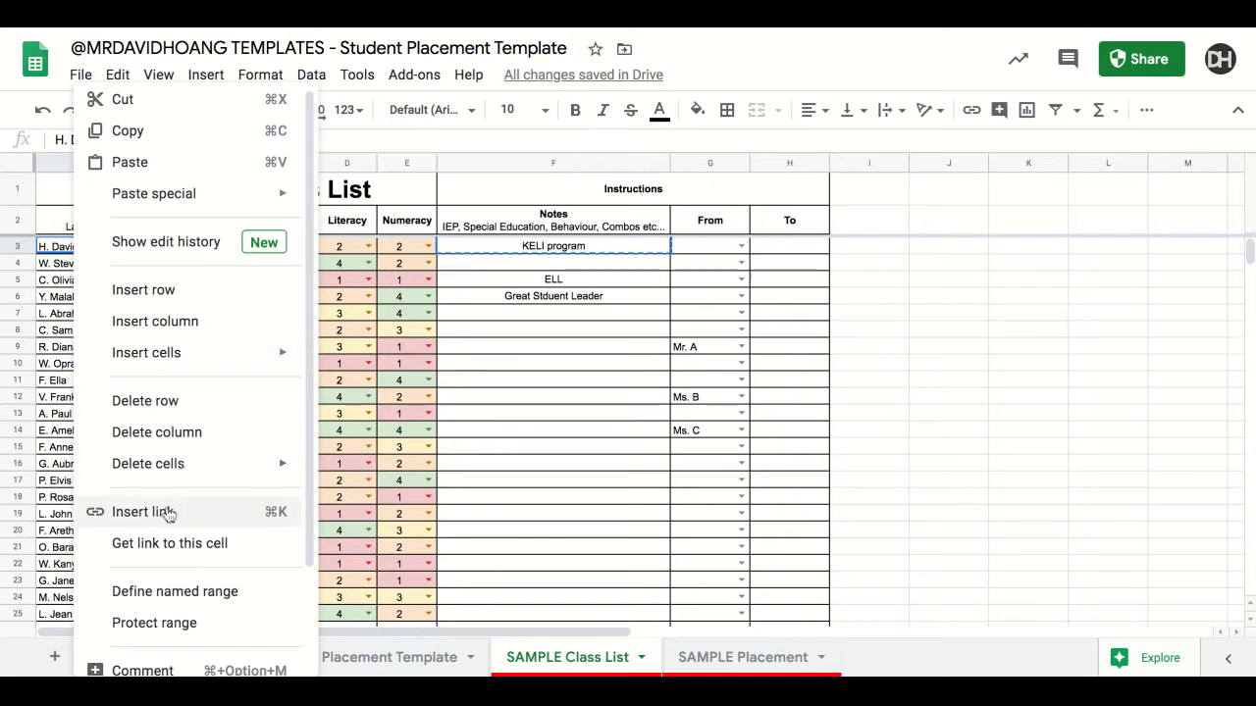
pyautogui.scroll(-2, 172, 530)
pyautogui.click(199, 577)
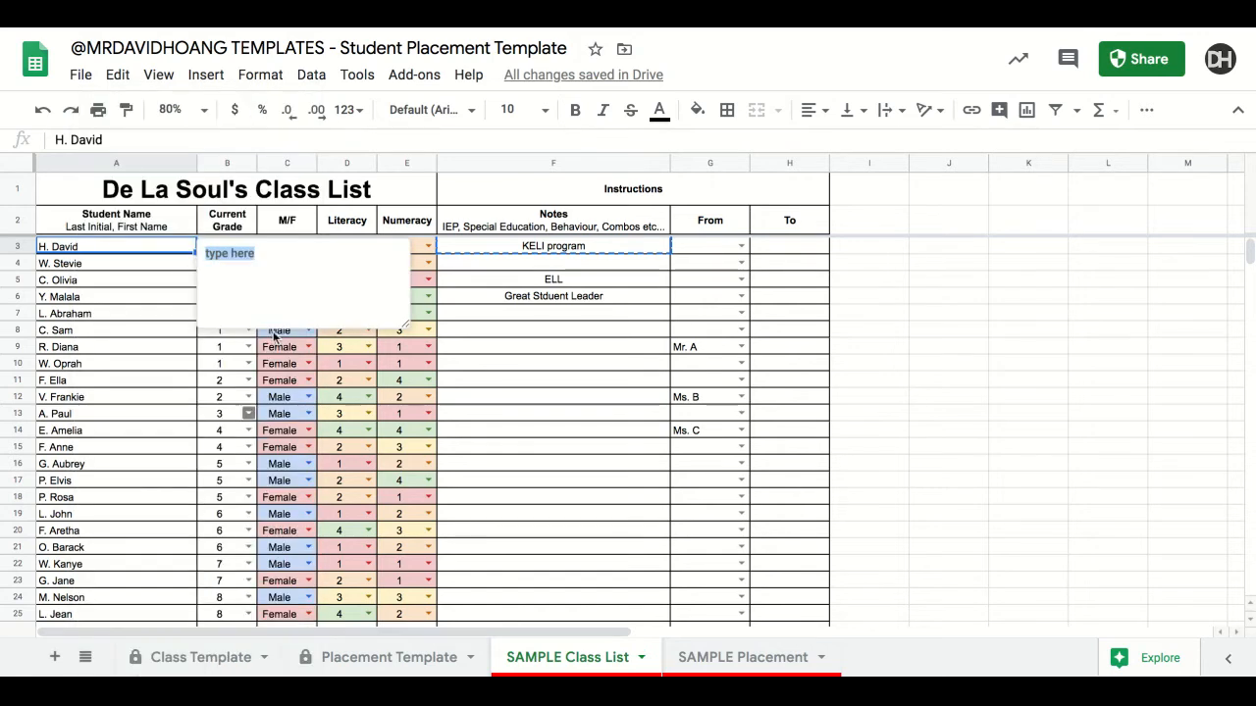
pyautogui.hotkey('ctrl', 'v')
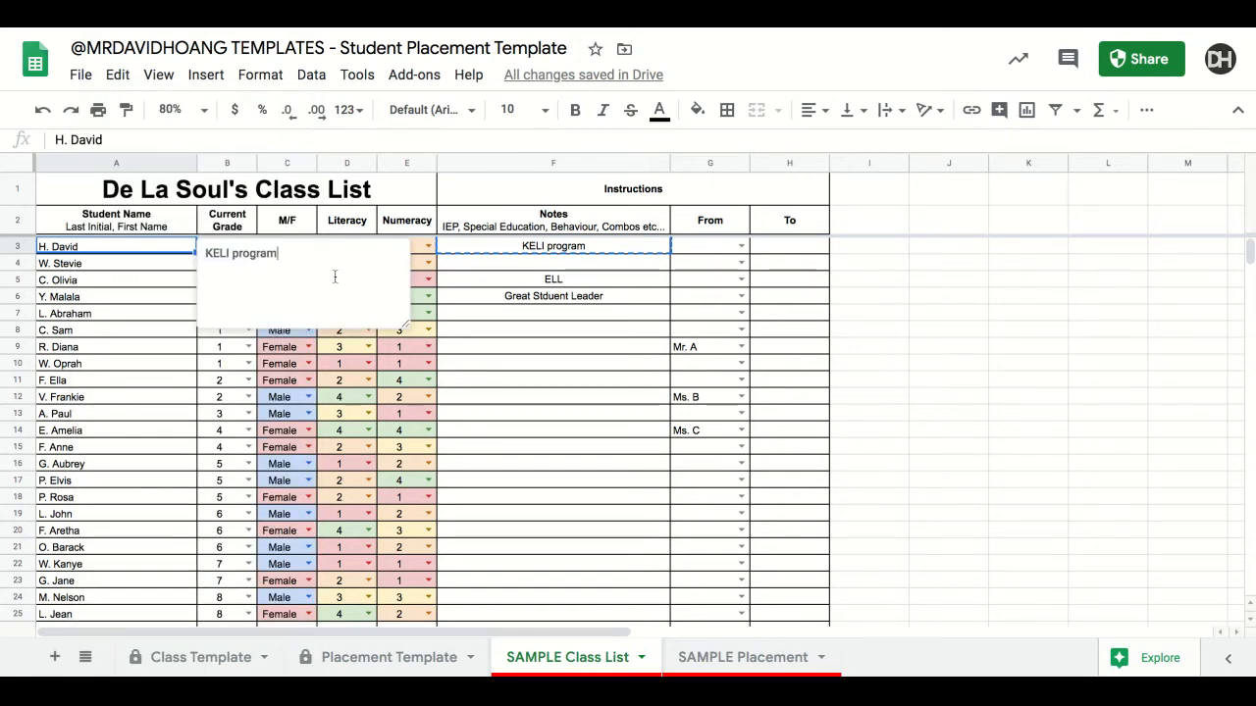
# Step: Copy the "ELL" text from F5 and insert it as a cell note on the student name in A5
pyautogui.click(485, 282)
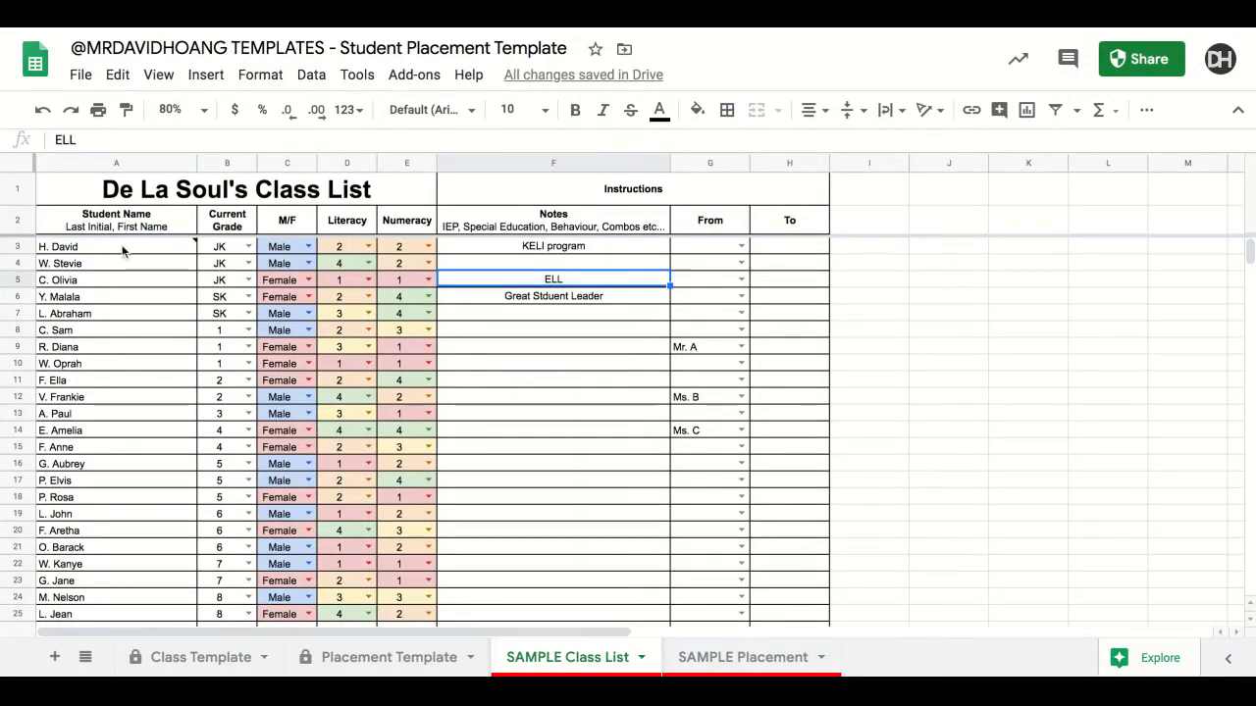
pyautogui.moveTo(122, 251)
pyautogui.press('super+c')
pyautogui.click(147, 285)
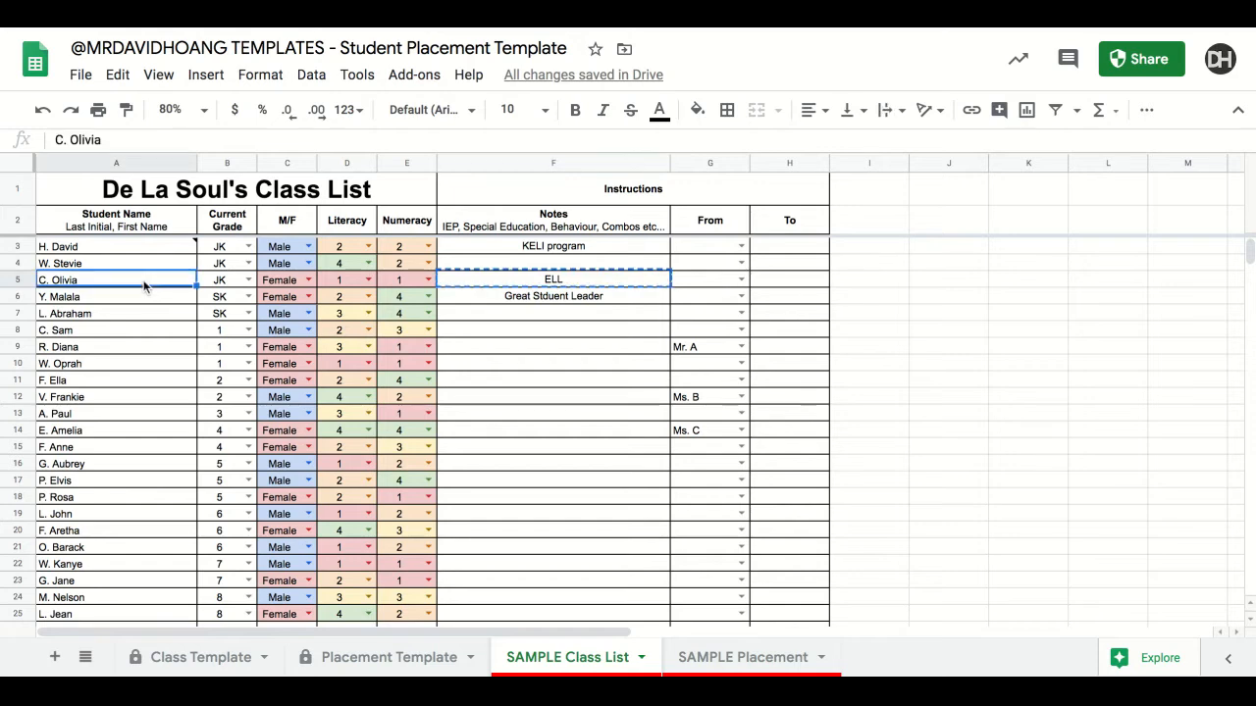
pyautogui.rightClick(148, 286)
pyautogui.scroll(-2, 263, 438)
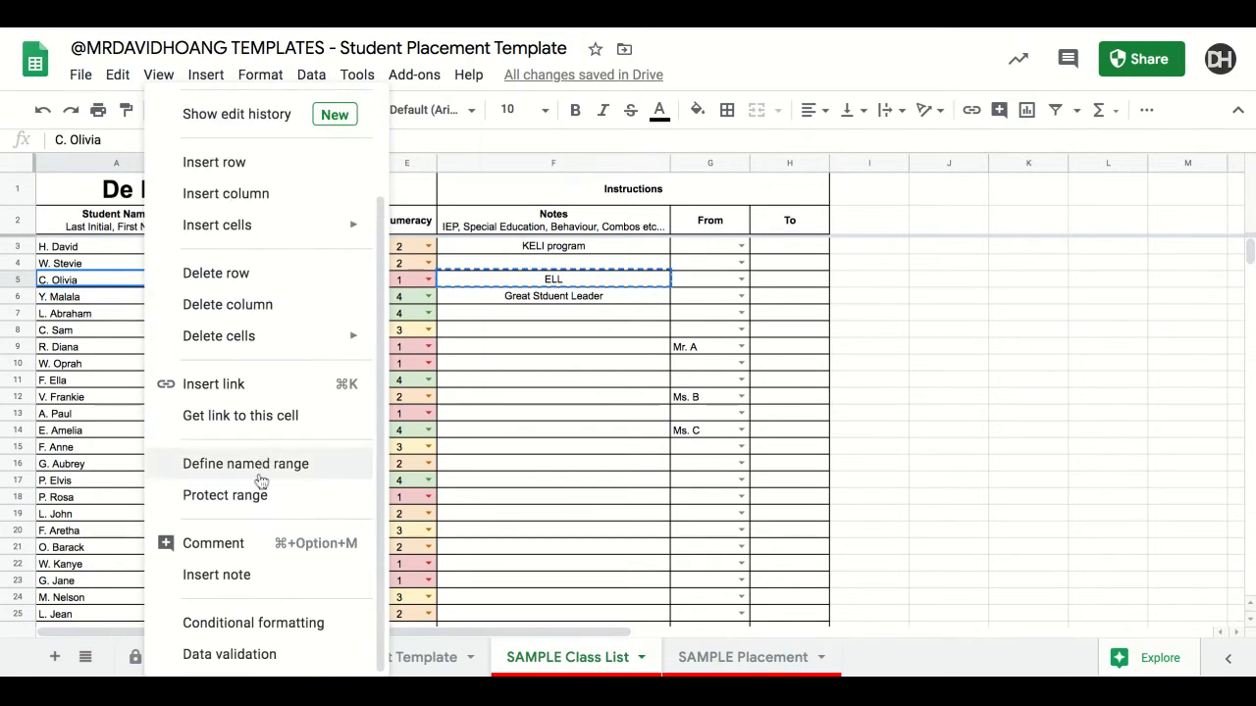
pyautogui.click(261, 541)
pyautogui.press('super+v')
pyautogui.click(502, 314)
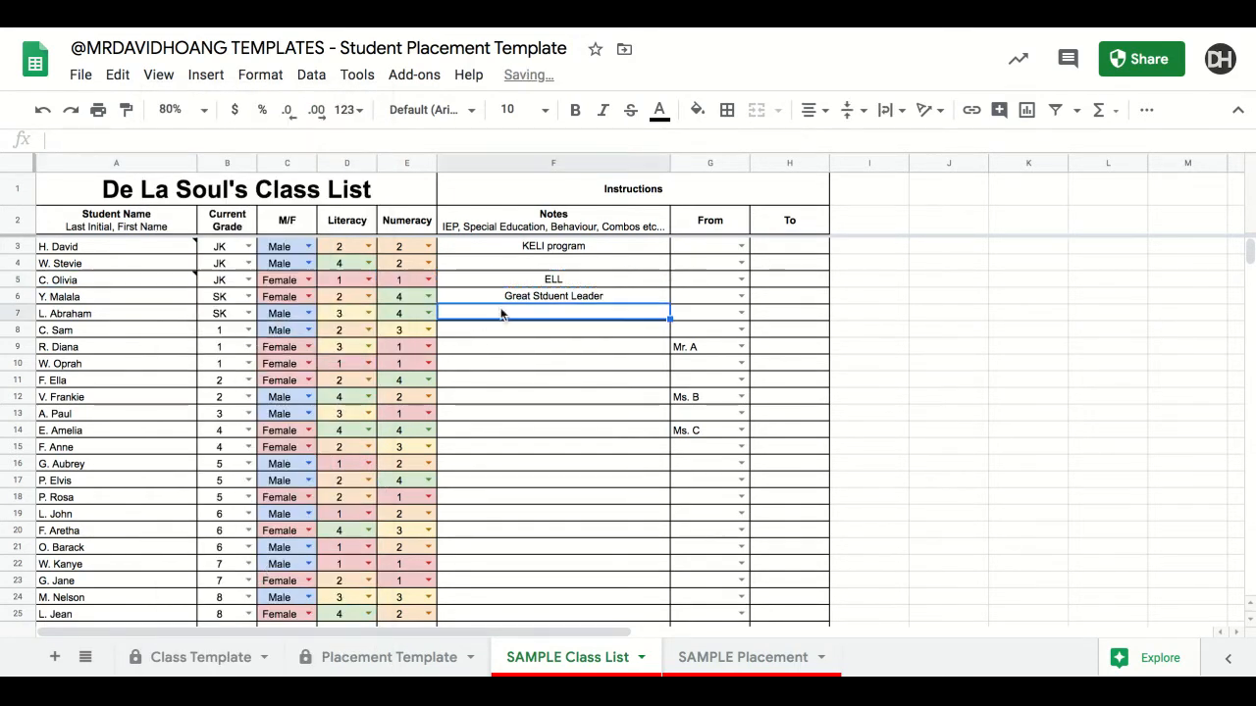
# Step: Copy the text of F6 and insert it as a cell note on the student name in A6
pyautogui.click(508, 300)
pyautogui.press('super+c')
pyautogui.click(149, 301)
pyautogui.rightClick(149, 300)
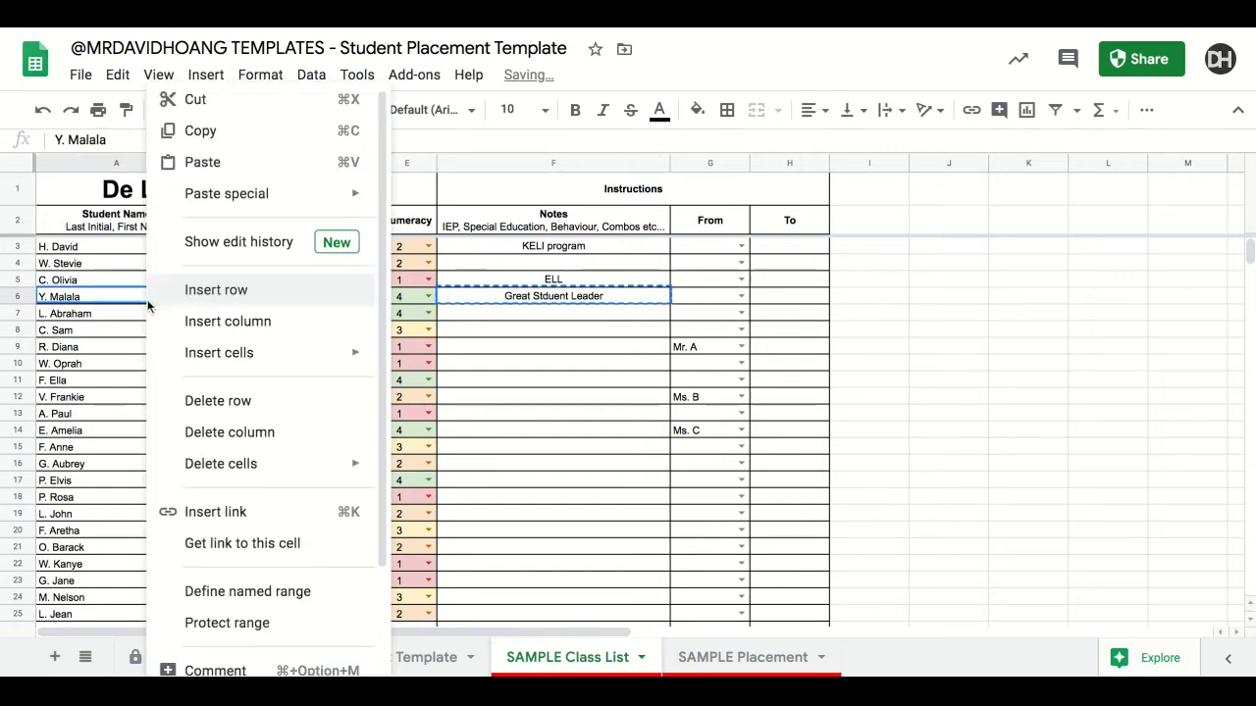
pyautogui.scroll(-2, 232, 486)
pyautogui.click(218, 574)
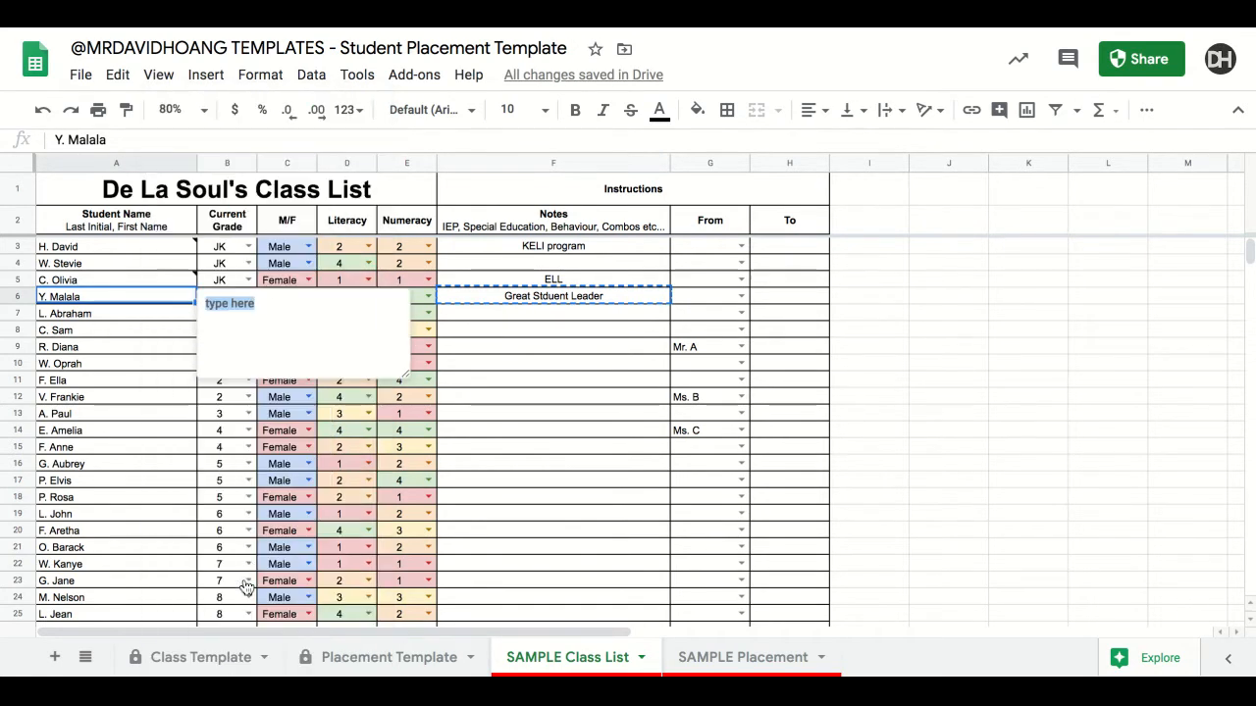
pyautogui.press('super+v')
pyautogui.click(479, 348)
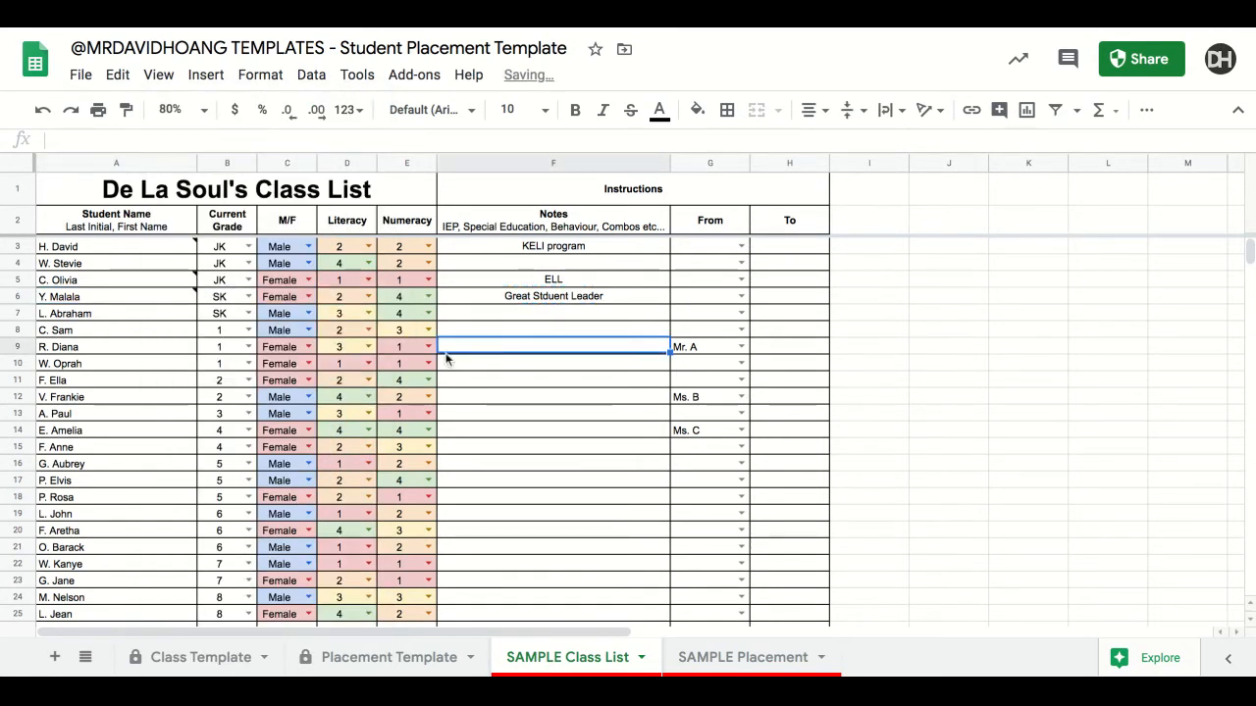
# Step: Correct the misspelled word to "Student" in both the cell note on A6 and the text of F6
pyautogui.click(98, 300)
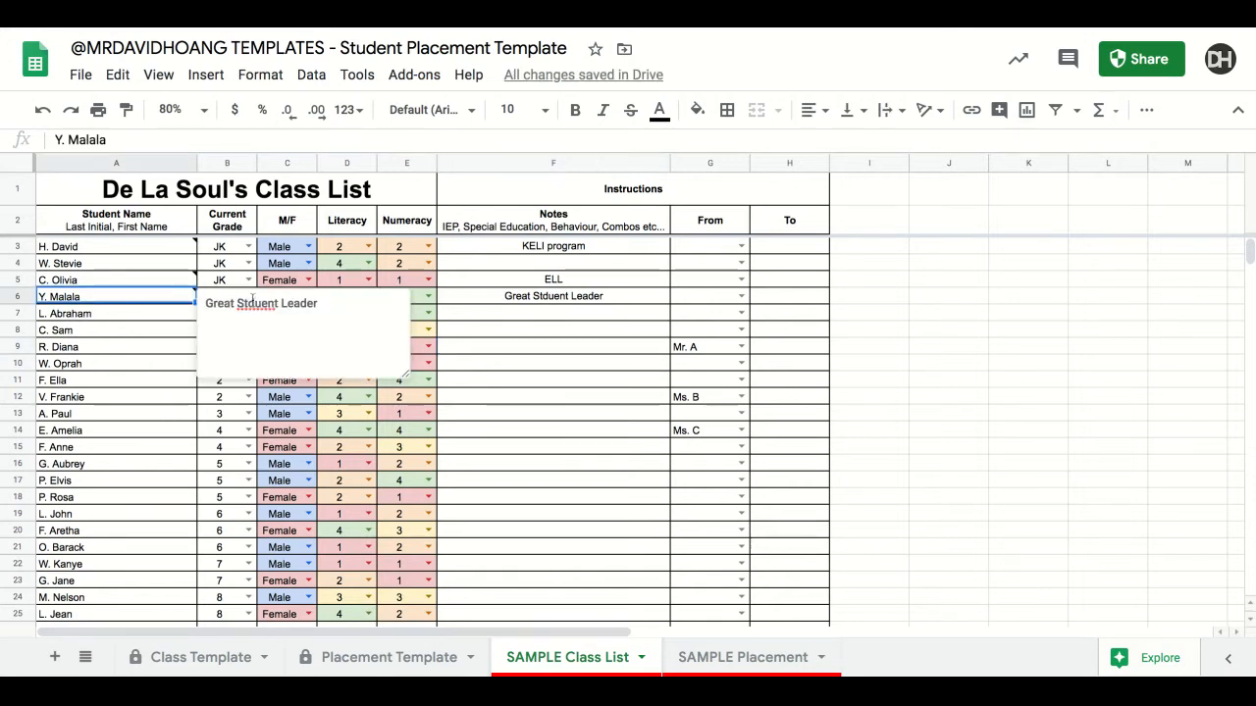
pyautogui.doubleClick(254, 302)
pyautogui.write('Student')
pyautogui.doubleClick(551, 296)
pyautogui.doubleClick(551, 295)
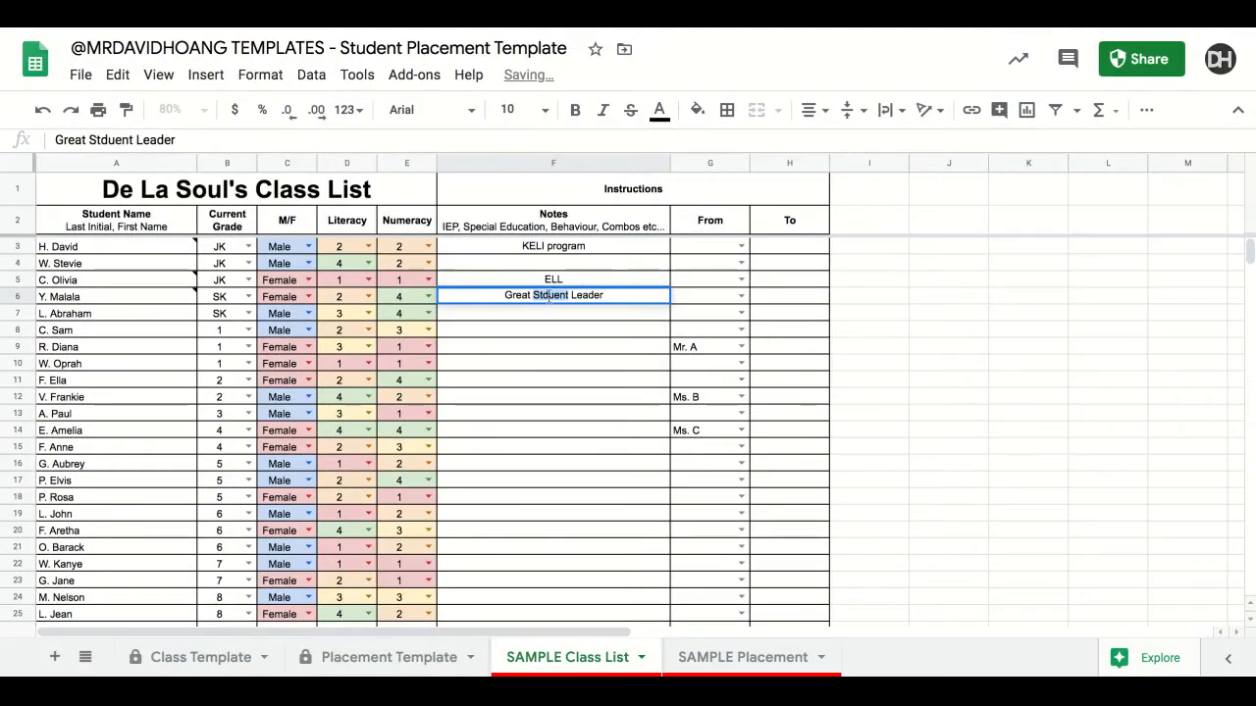
pyautogui.write('Student')
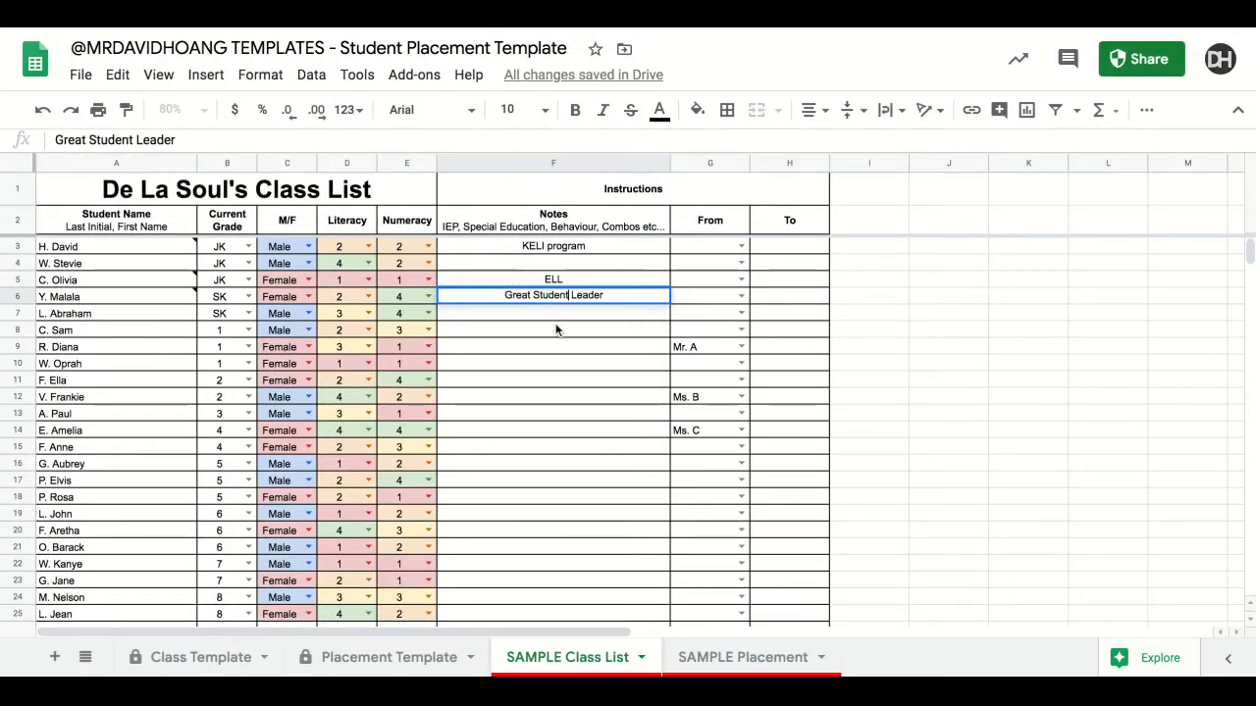
pyautogui.click(556, 331)
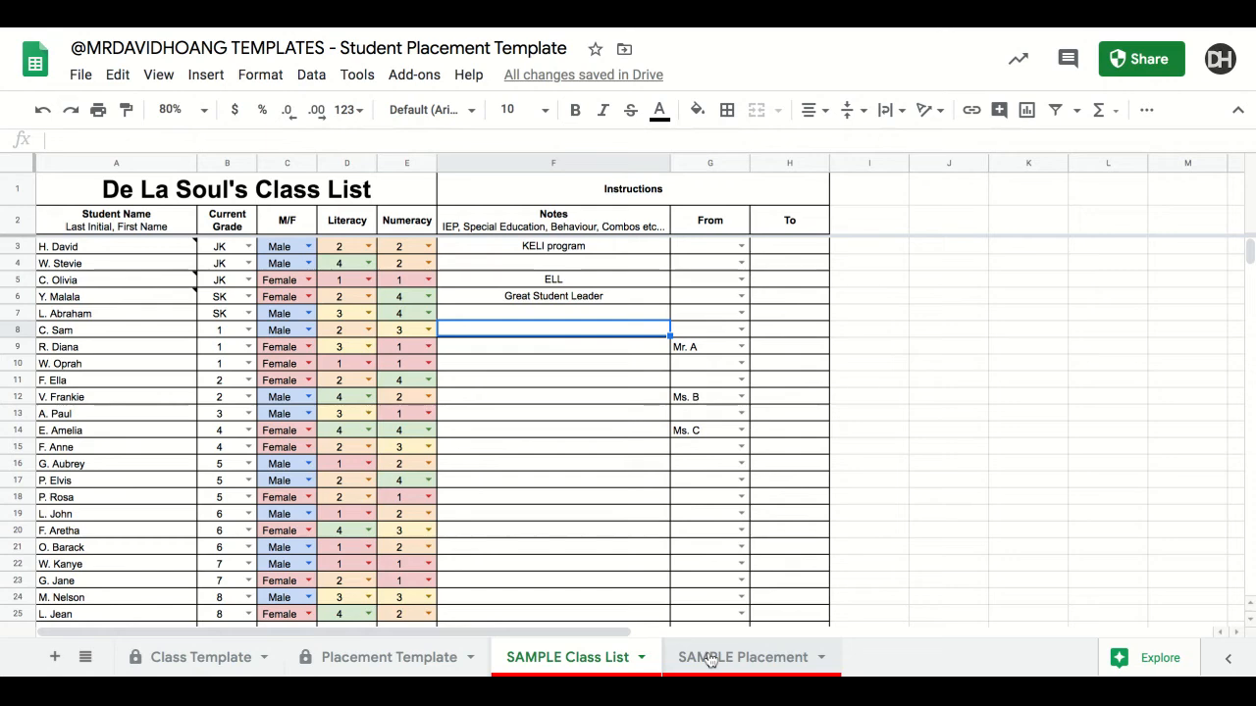
# Step: On the SAMPLE Placement sheet, replace the Teacher / Class Code heading in A4 with "Mr. A's Class - FDK-A"
pyautogui.click(710, 659)
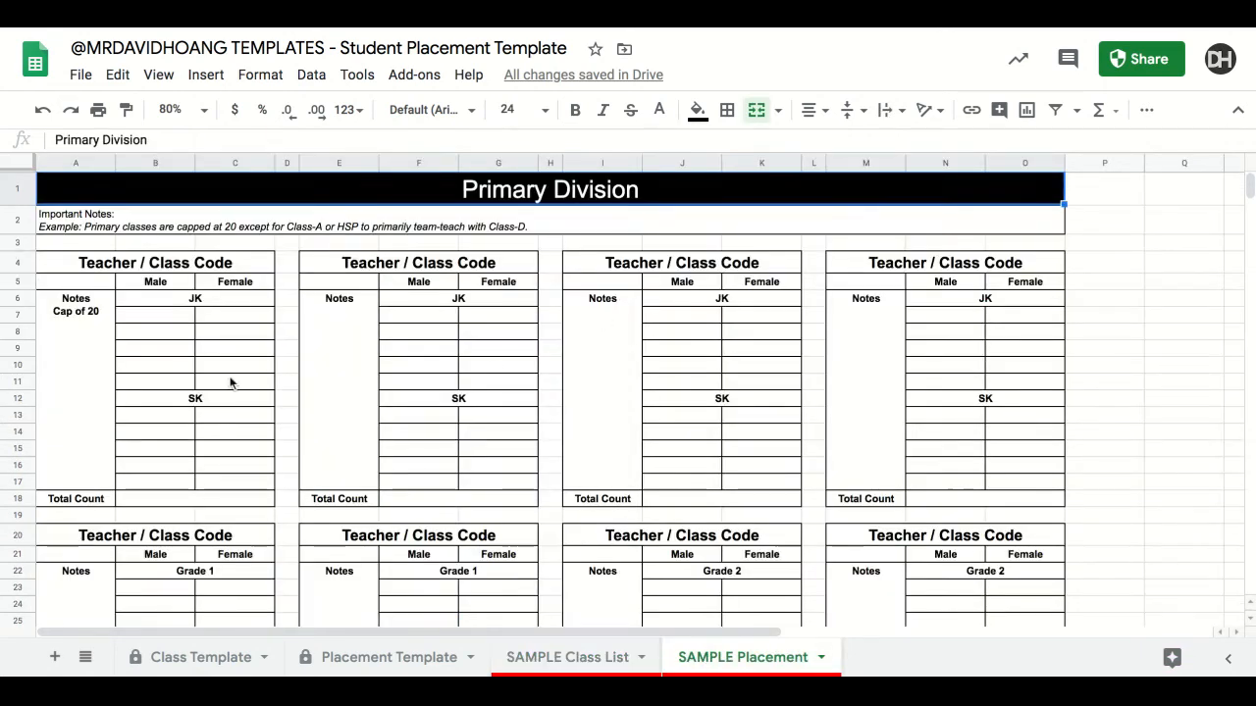
pyautogui.click(224, 325)
pyautogui.click(579, 344)
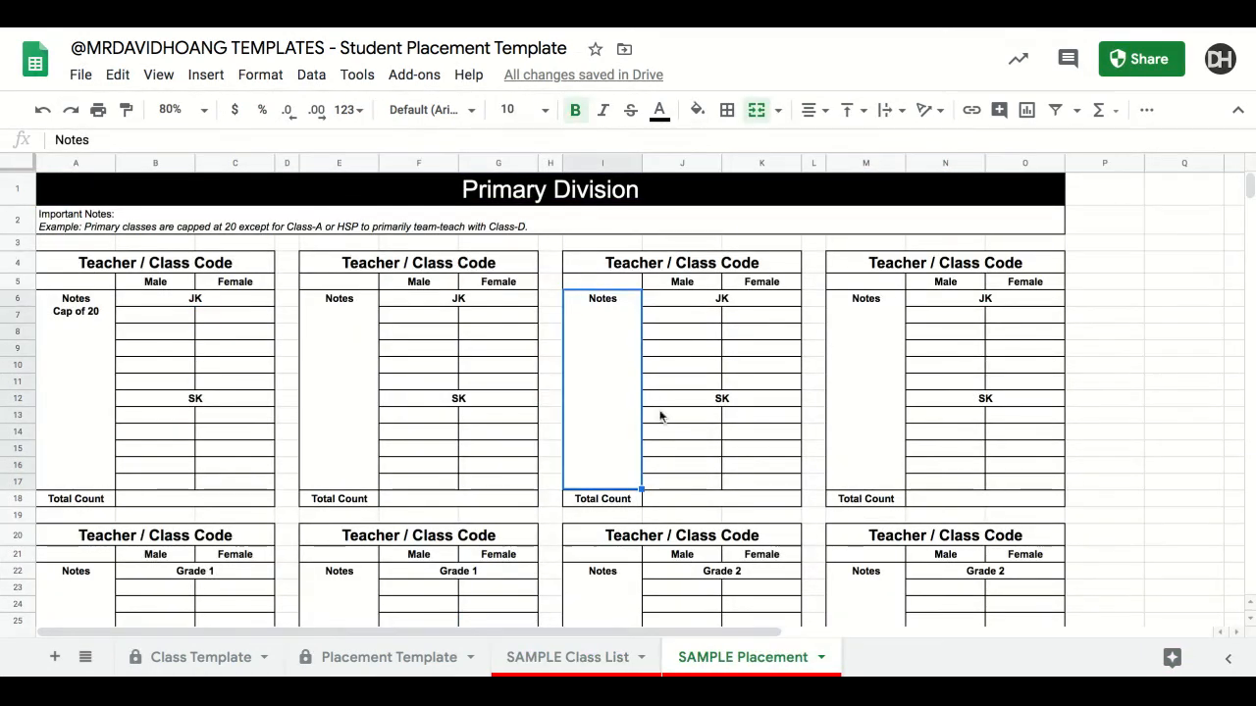
pyautogui.click(194, 274)
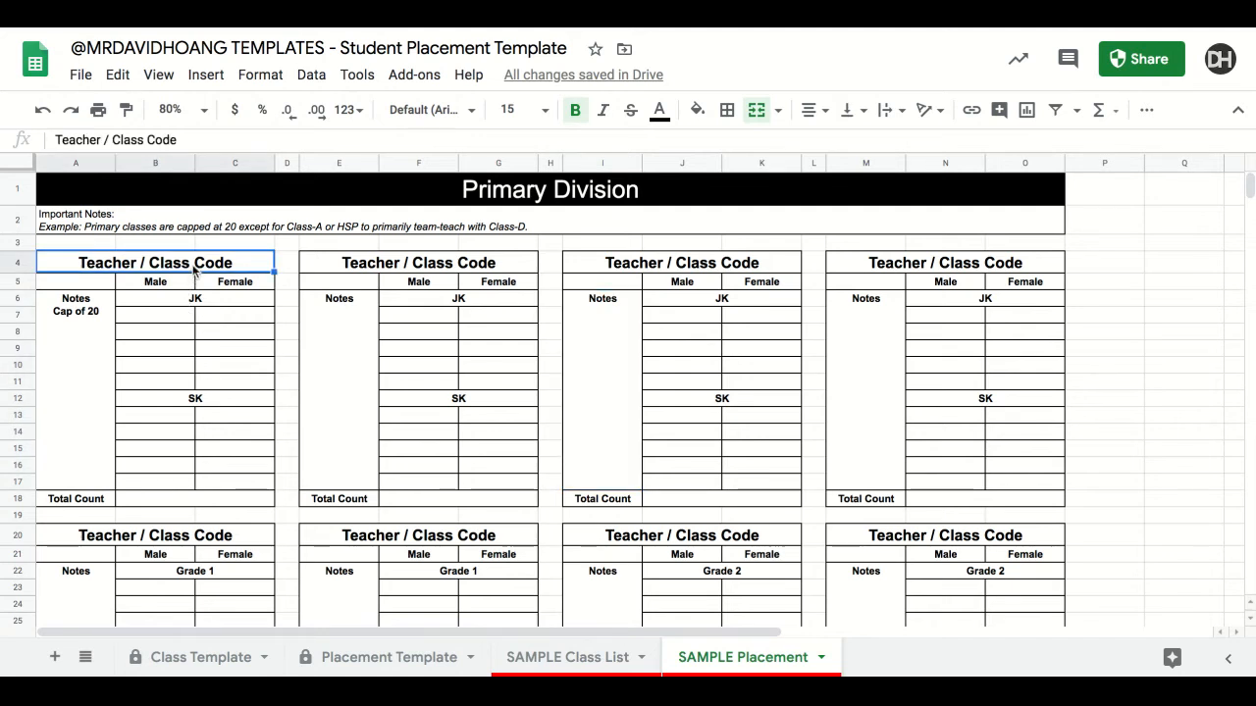
pyautogui.write("Mr. A's Class")
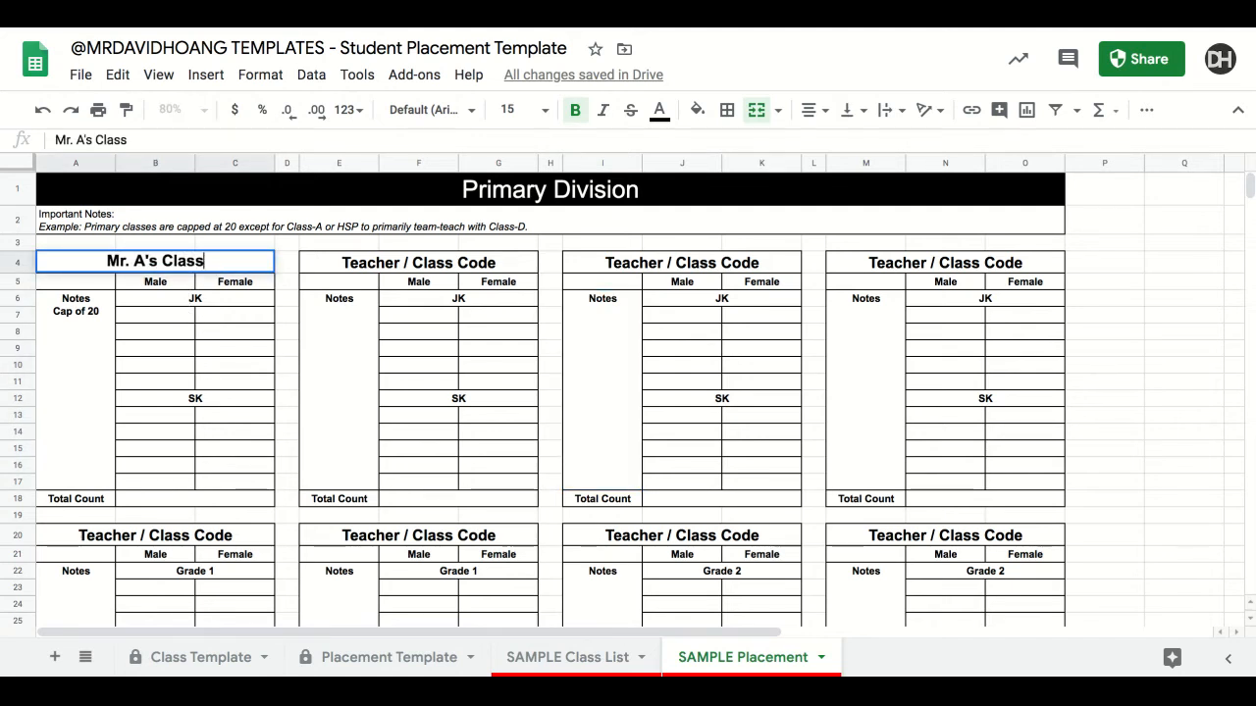
pyautogui.write(' - FDK')
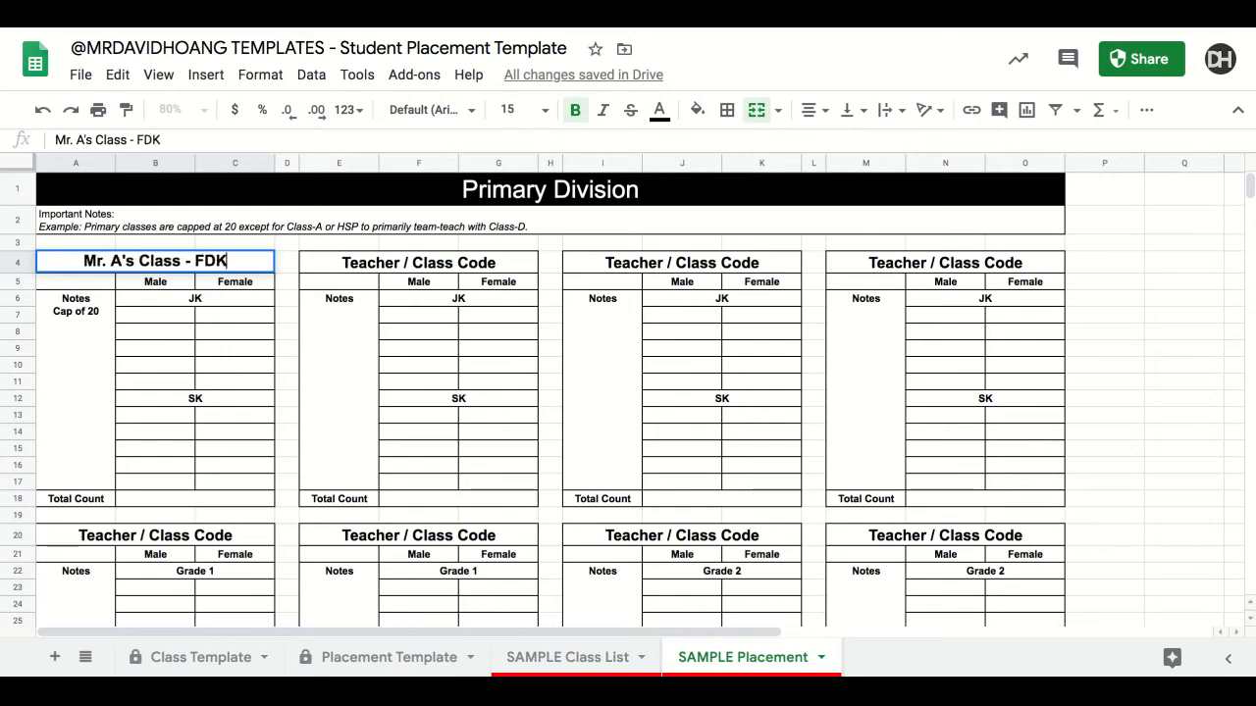
pyautogui.write('-A')
pyautogui.press('Return')
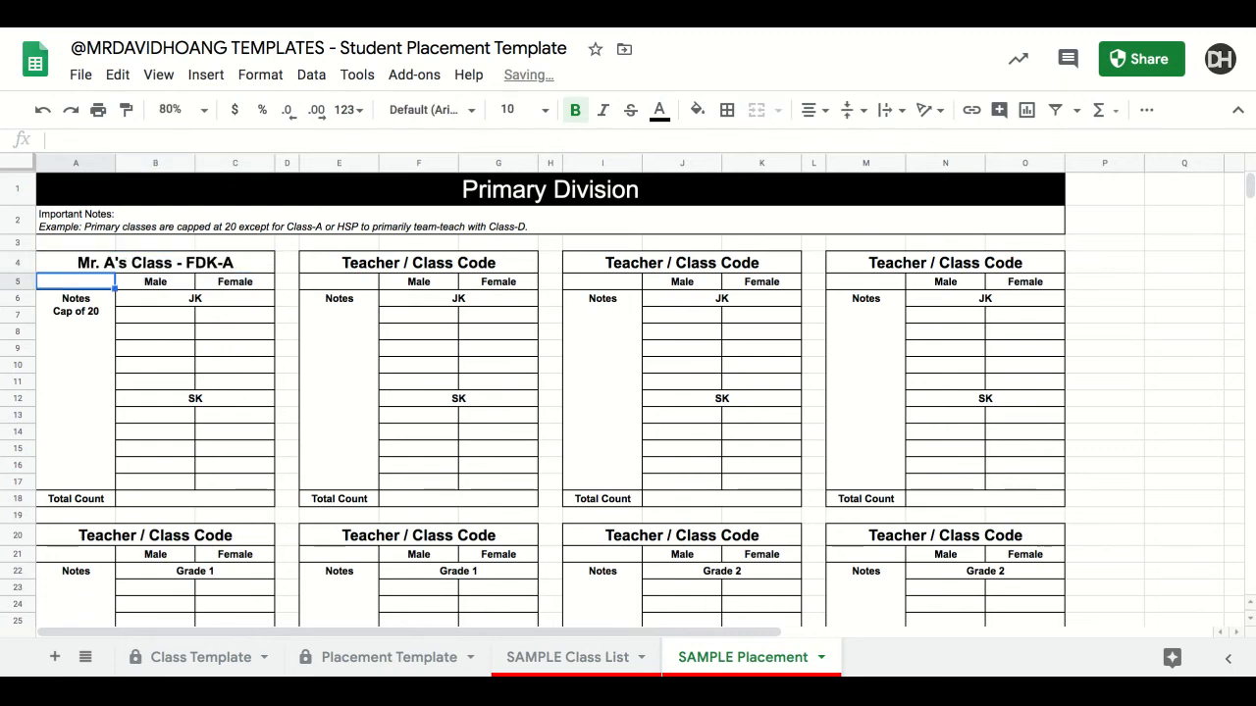
# Step: Copy the two male JK students in A3:A4 of SAMPLE Class List into B7:B8 of SAMPLE Placement
pyautogui.click(541, 664)
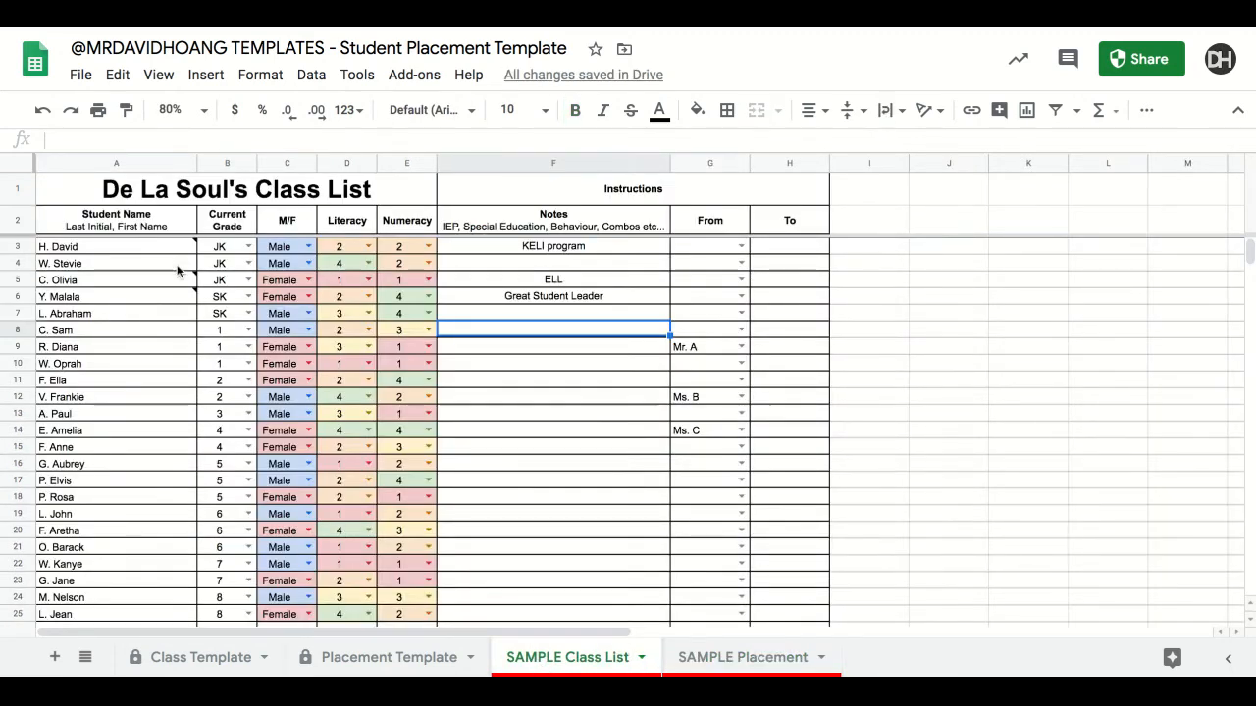
pyautogui.moveTo(149, 248)
pyautogui.hotkey('shift', 'Down')
pyautogui.hotkey('ctrl', 'c')
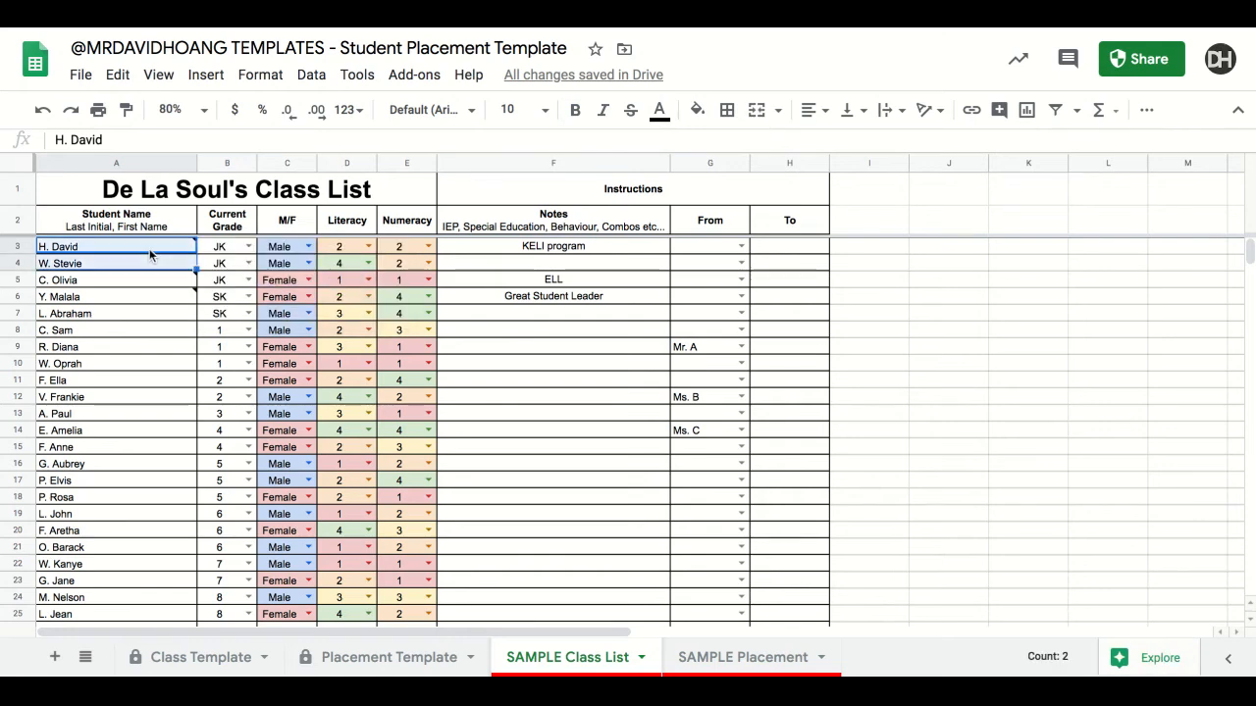
pyautogui.click(686, 656)
pyautogui.click(187, 319)
pyautogui.hotkey('ctrl', 'v')
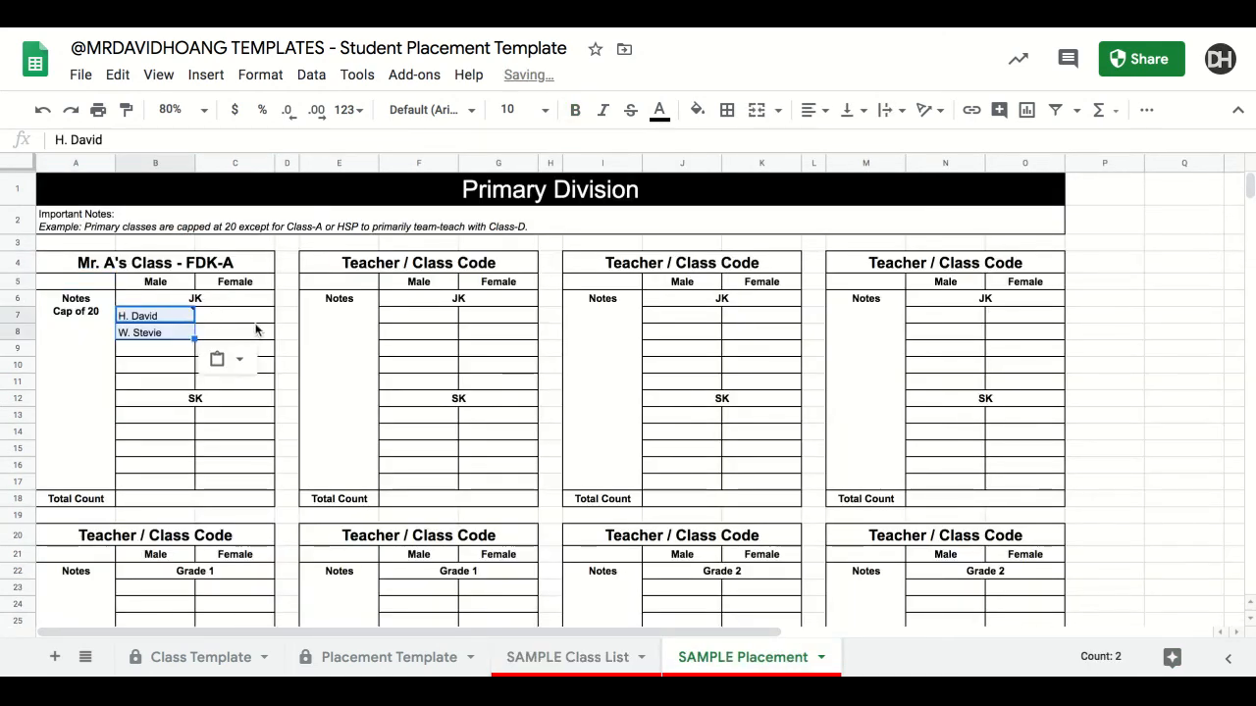
# Step: Copy the female JK student in A5 of SAMPLE Class List into C7 of SAMPLE Placement
pyautogui.click(258, 332)
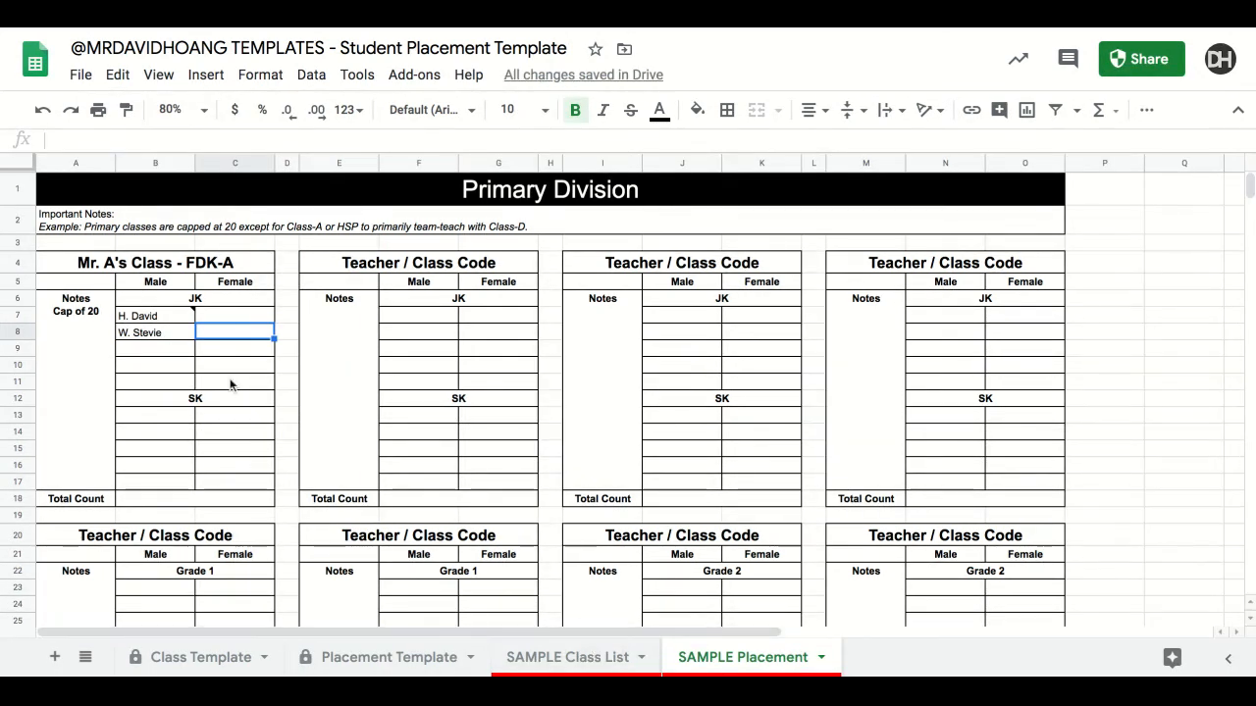
pyautogui.moveTo(161, 324)
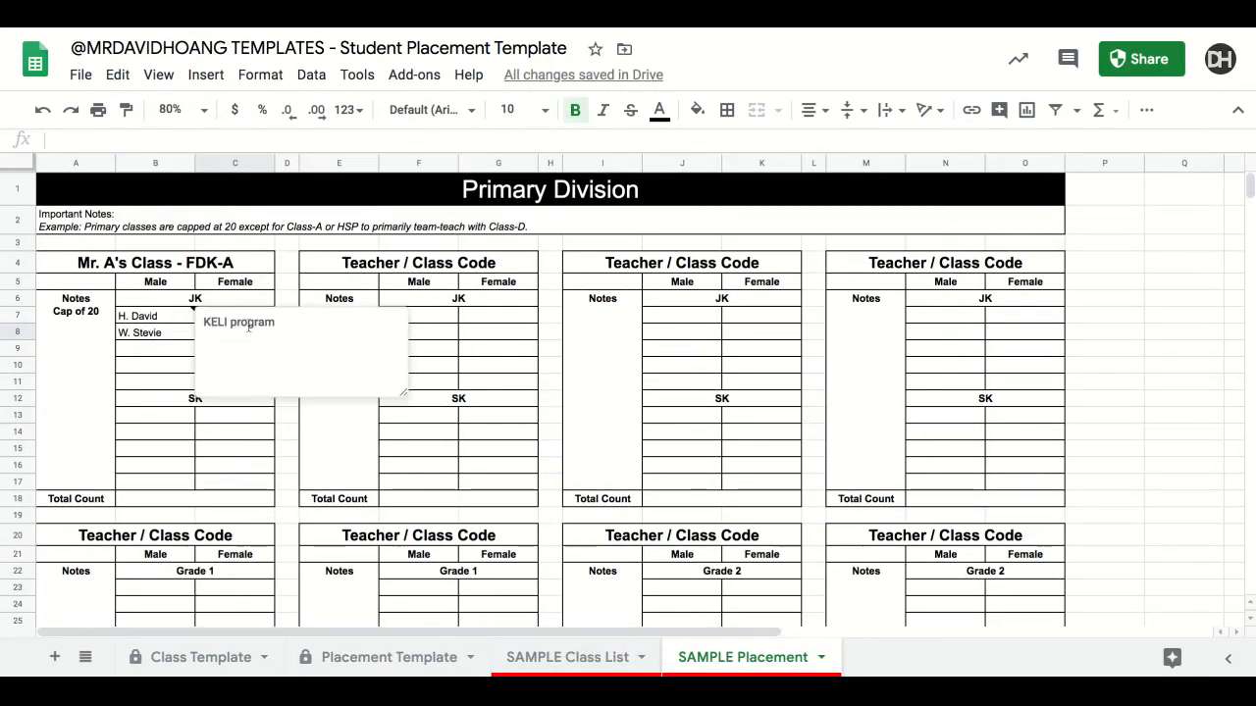
pyautogui.click(169, 334)
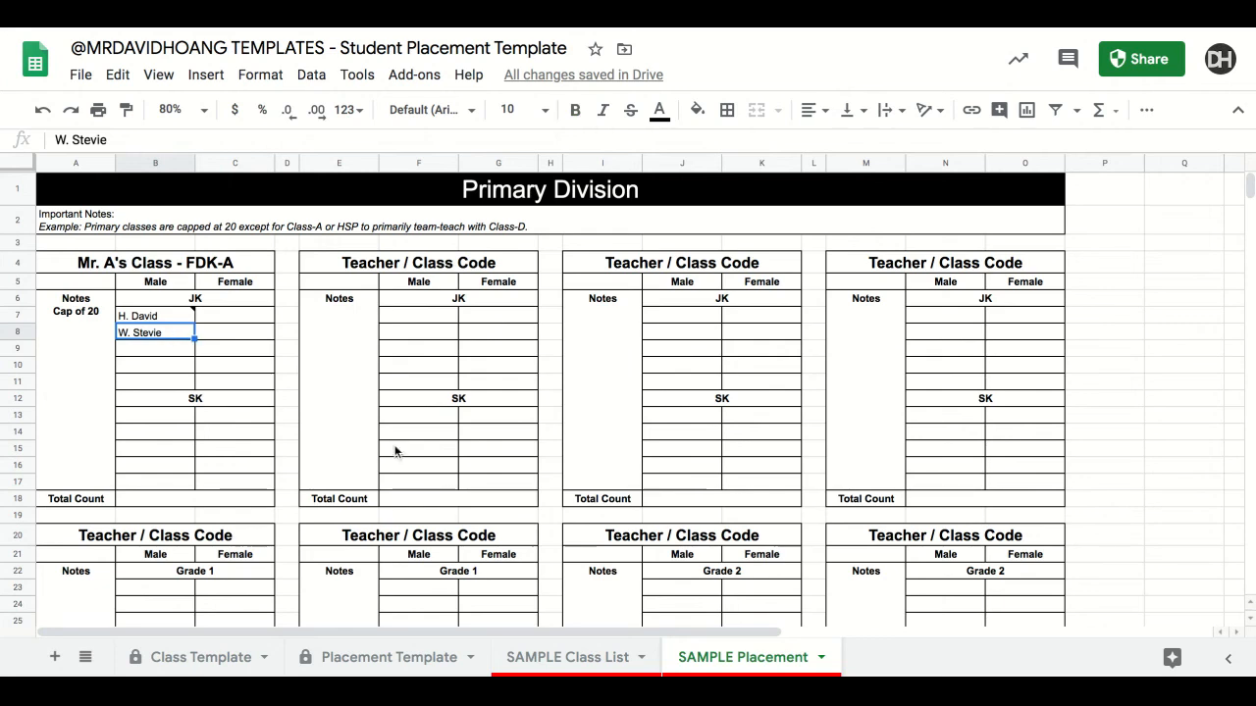
pyautogui.click(540, 660)
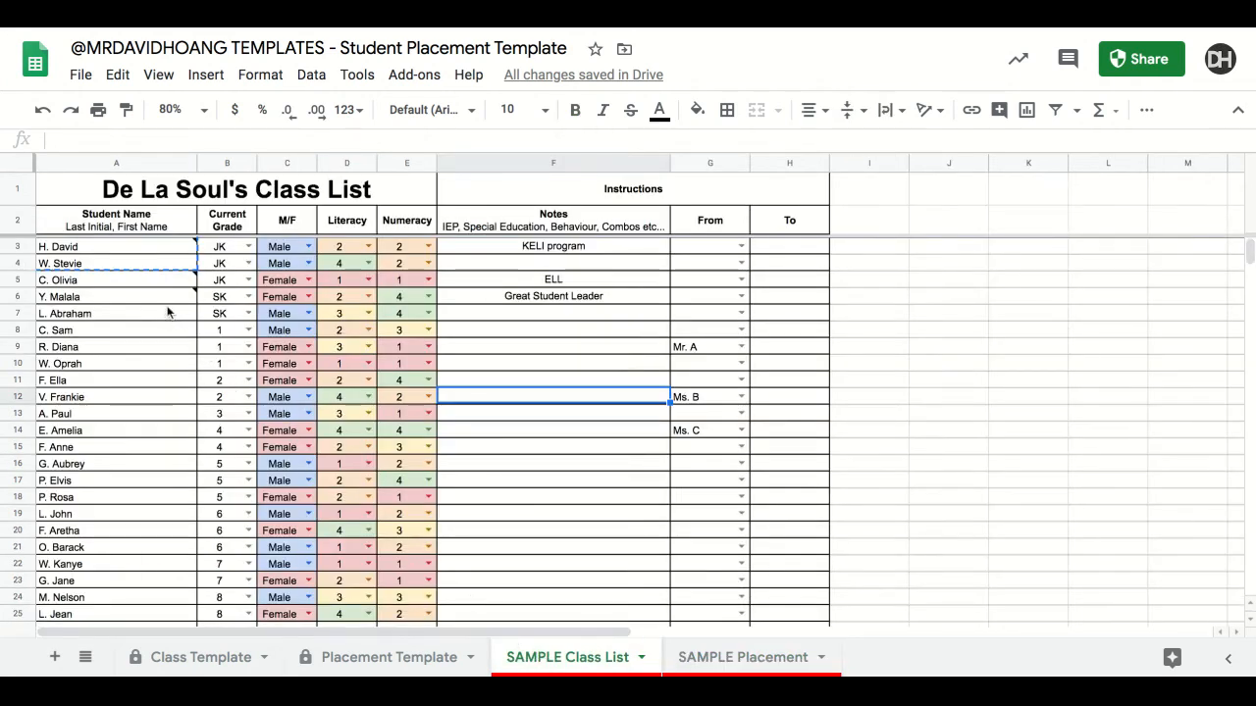
pyautogui.moveTo(152, 292)
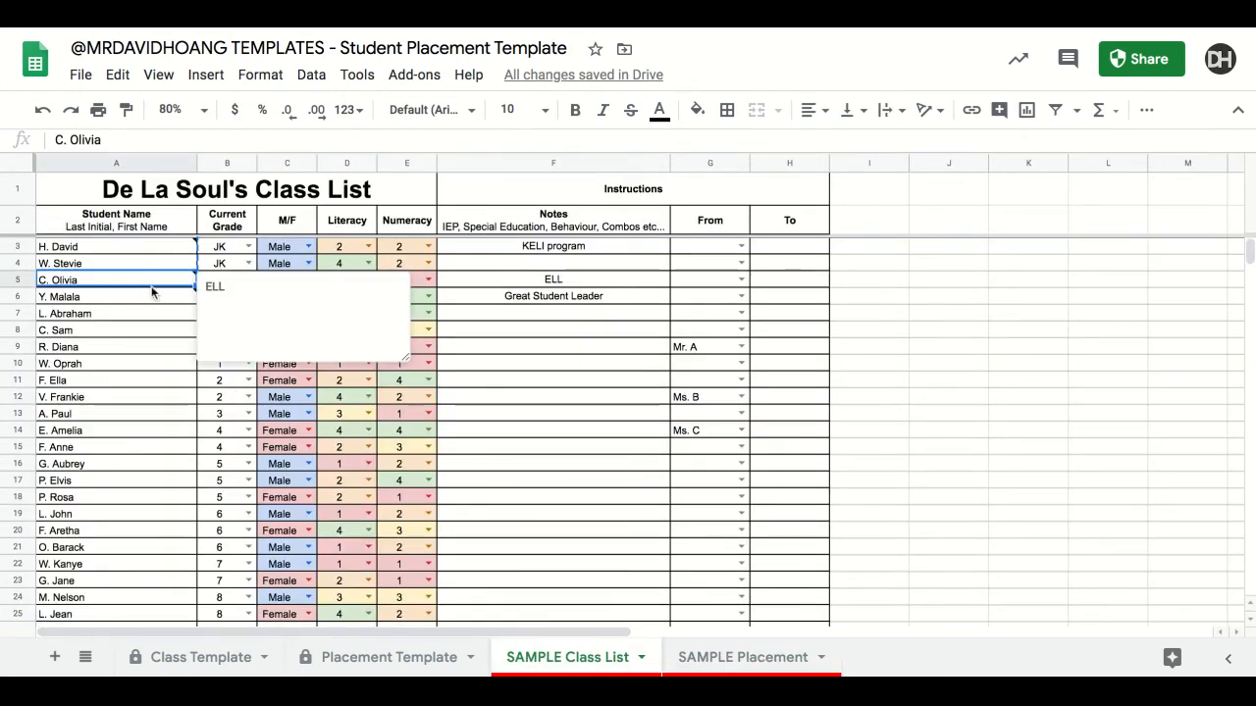
pyautogui.click(700, 659)
pyautogui.click(246, 318)
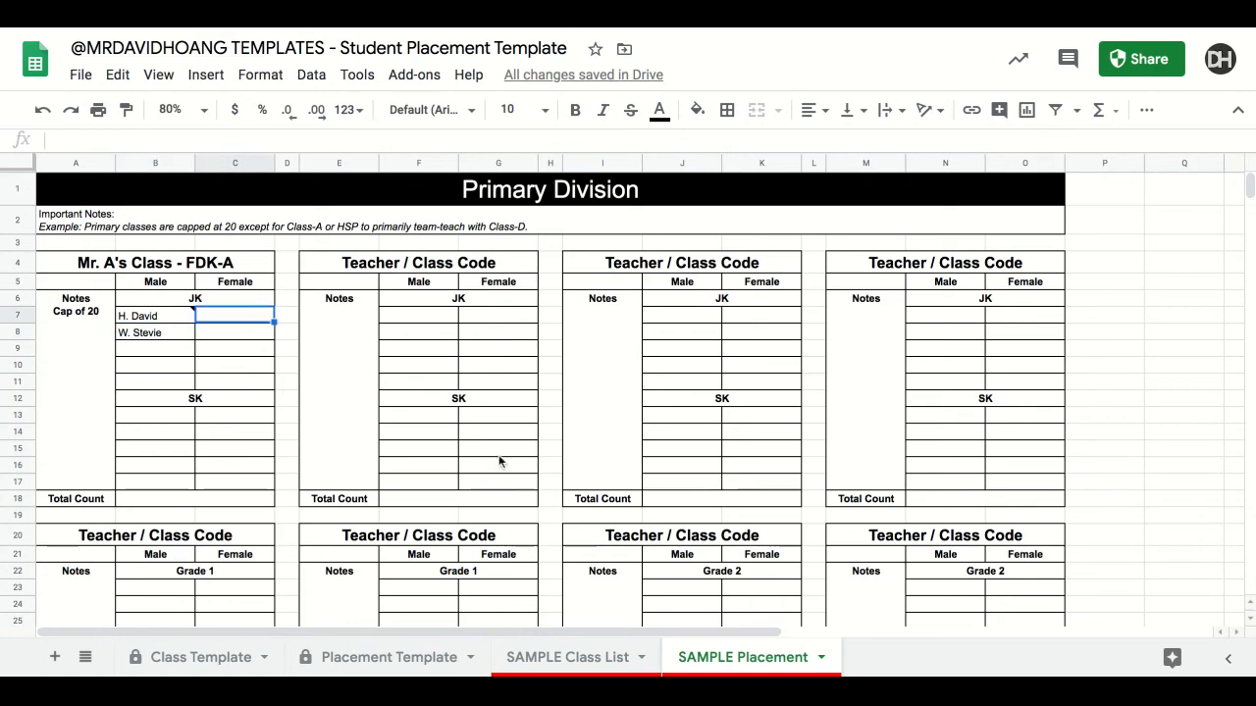
pyautogui.hotkey('ctrl', 'v')
# Step: Copy the two SK students in A6:A7 of SAMPLE Class List into C13:C14 of SAMPLE Placement
pyautogui.click(574, 658)
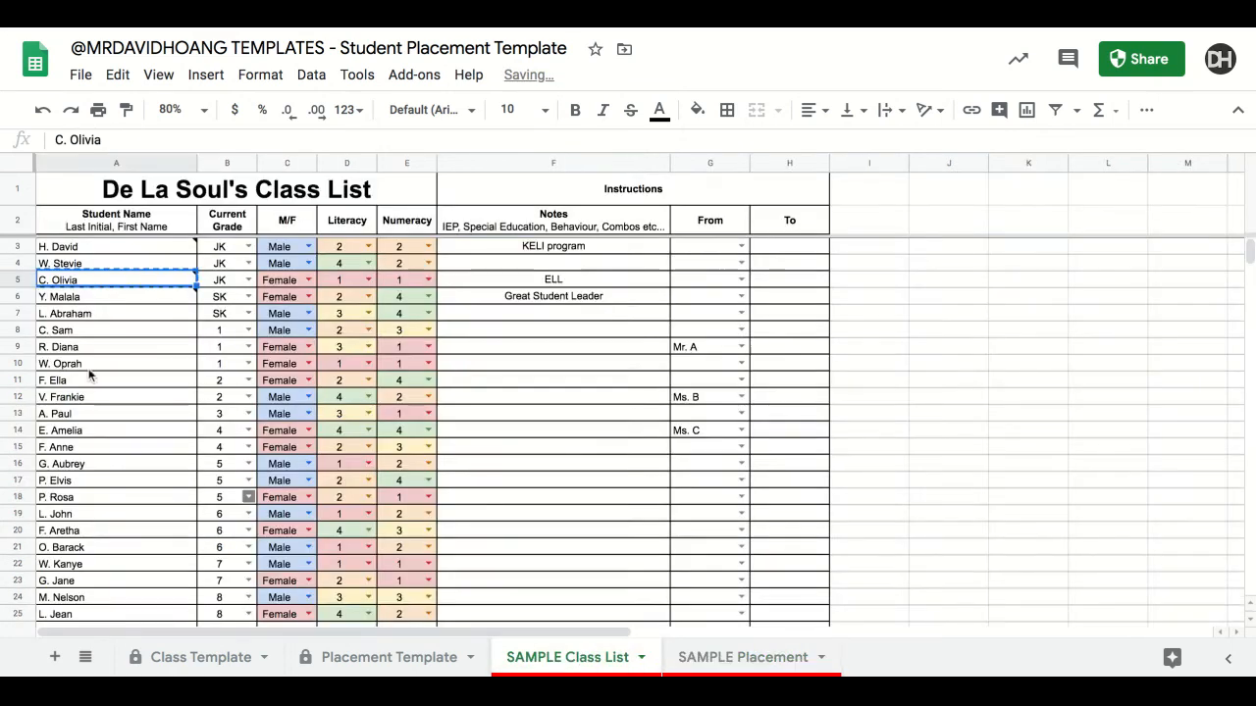
pyautogui.click(127, 296)
pyautogui.click(148, 349)
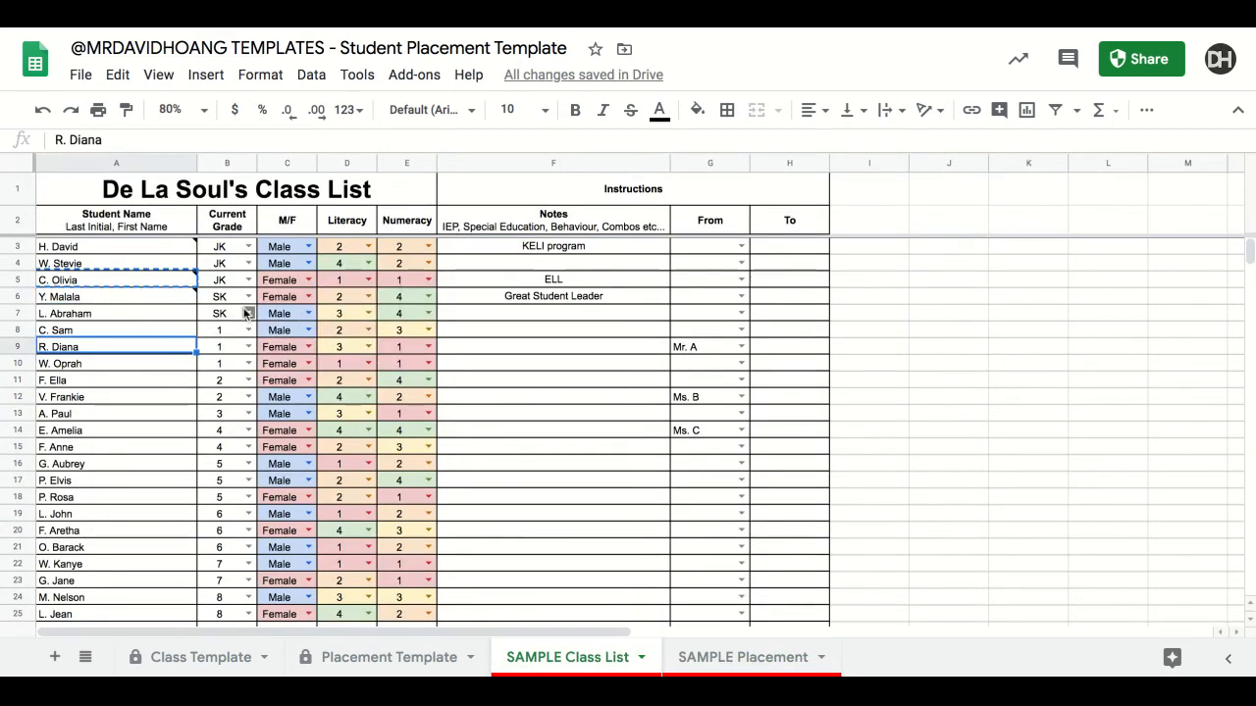
pyautogui.click(165, 303)
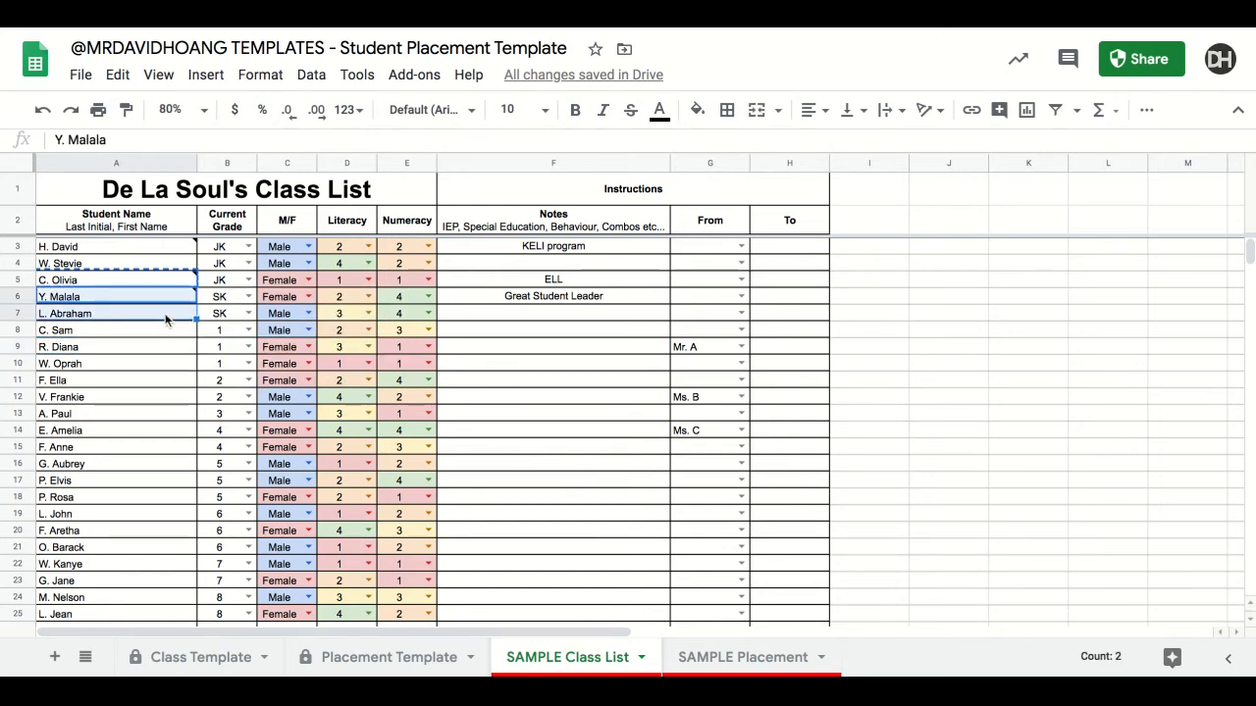
pyautogui.click(743, 657)
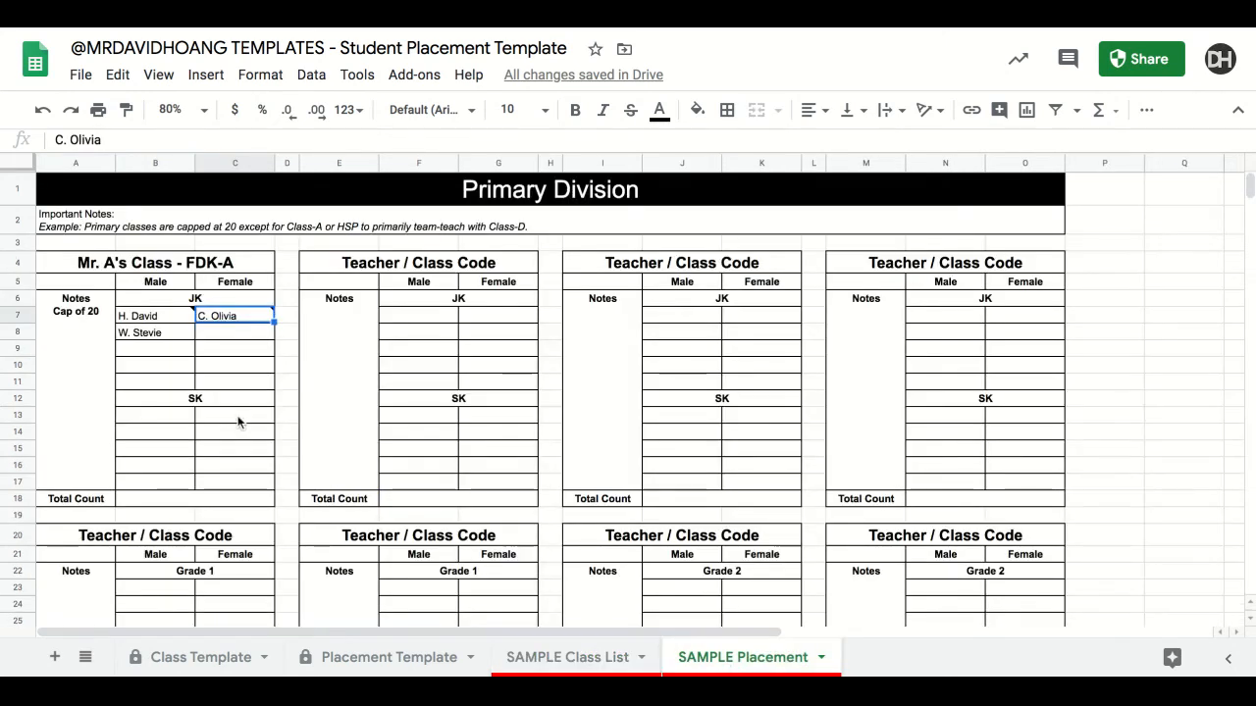
pyautogui.click(237, 418)
pyautogui.write('Y. Malala L. Abraham')
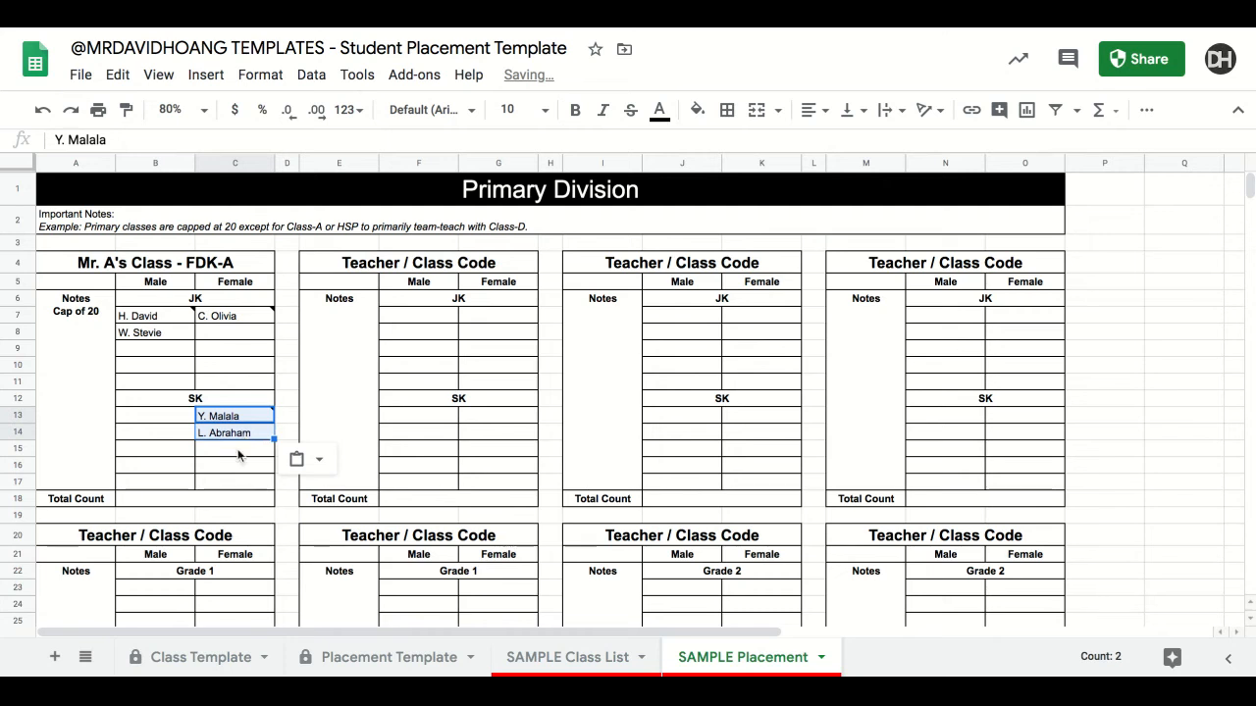
# Step: Move the male SK student from C14 to B13 in the Male column and leave C14 empty
pyautogui.click(243, 434)
pyautogui.hotkey('ctrl', 'x')
pyautogui.click(173, 419)
pyautogui.hotkey('ctrl', 'v')
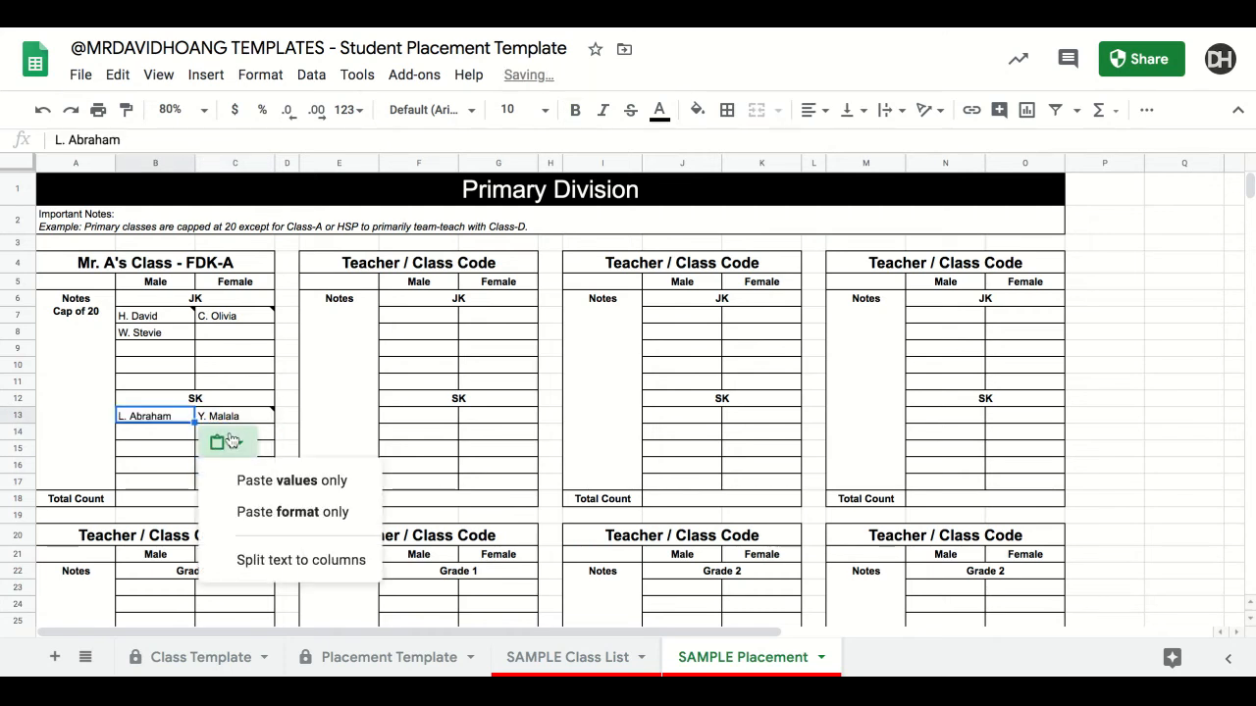
pyautogui.click(257, 434)
pyautogui.press('Delete')
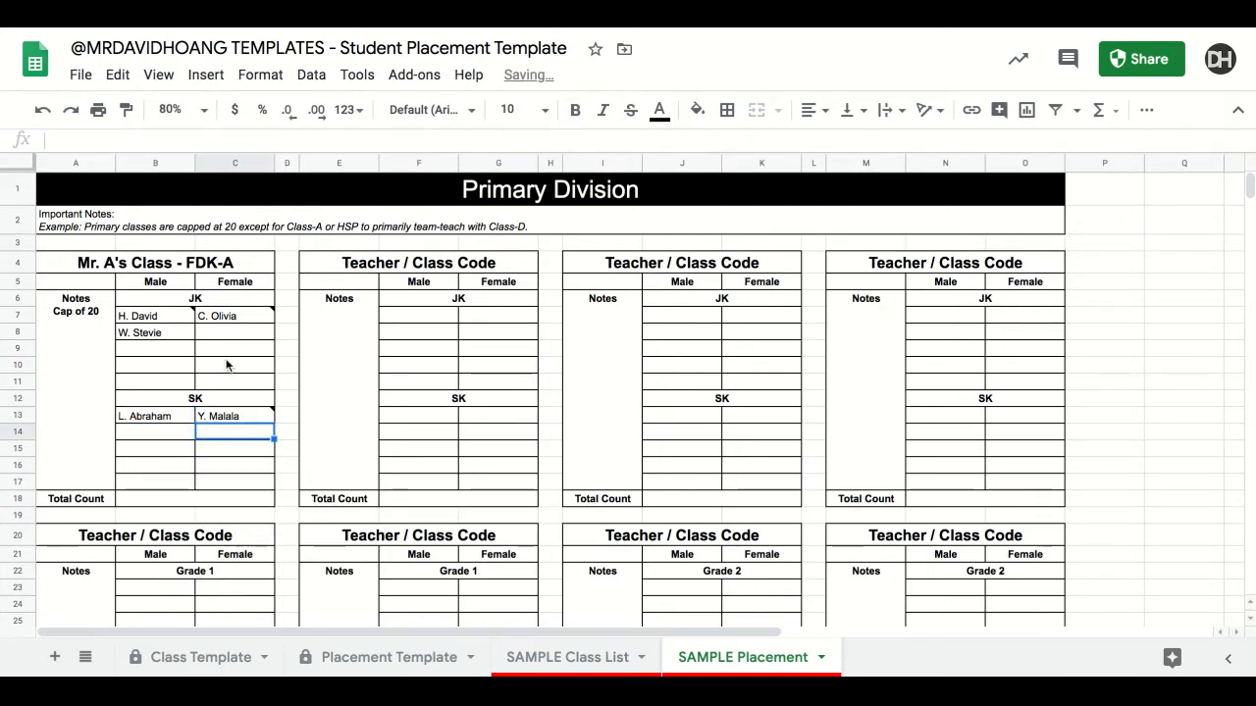
# Step: Enter 5 as the Total Count of the FDK-A class in row 18
pyautogui.click(229, 365)
pyautogui.click(103, 320)
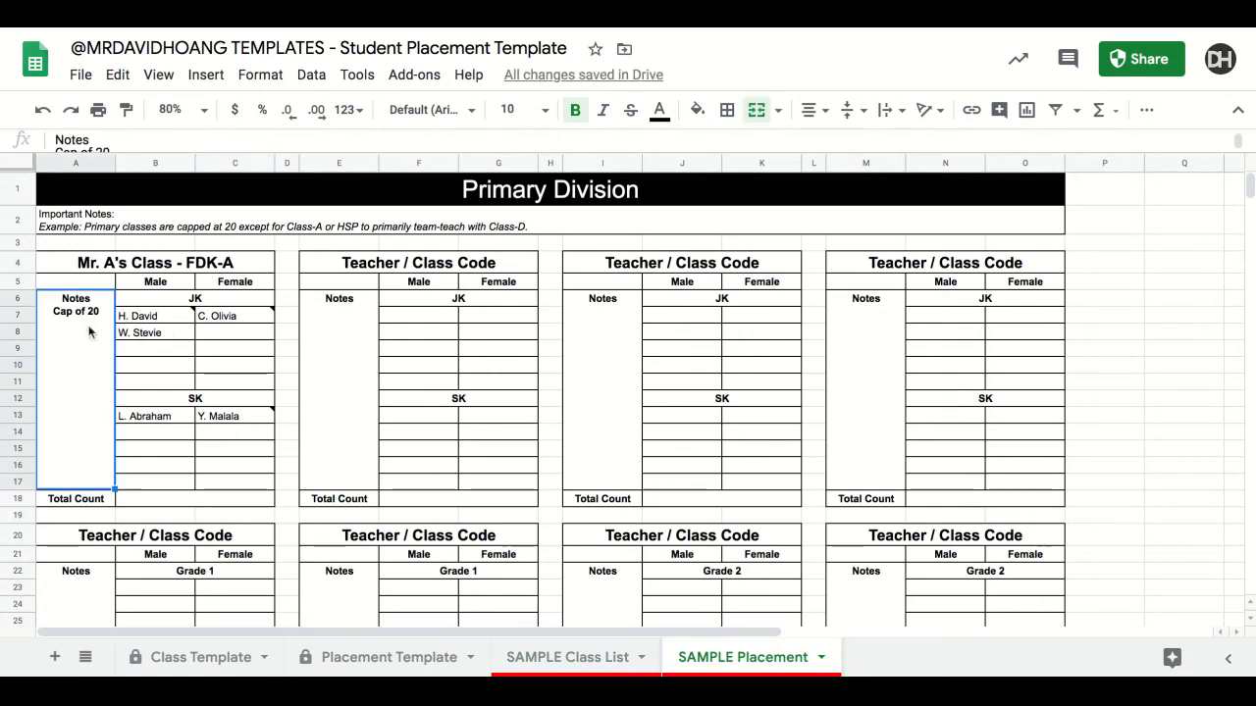
pyautogui.click(197, 504)
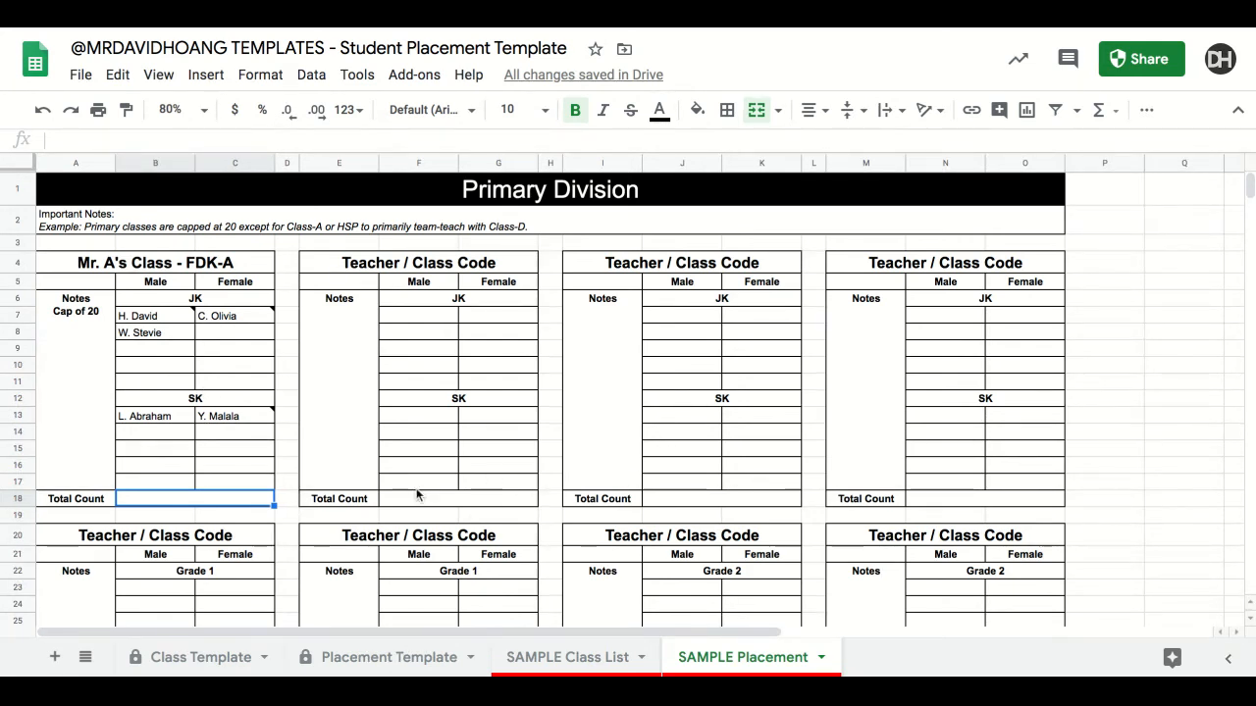
pyautogui.hotkey('ctrl', 'v')
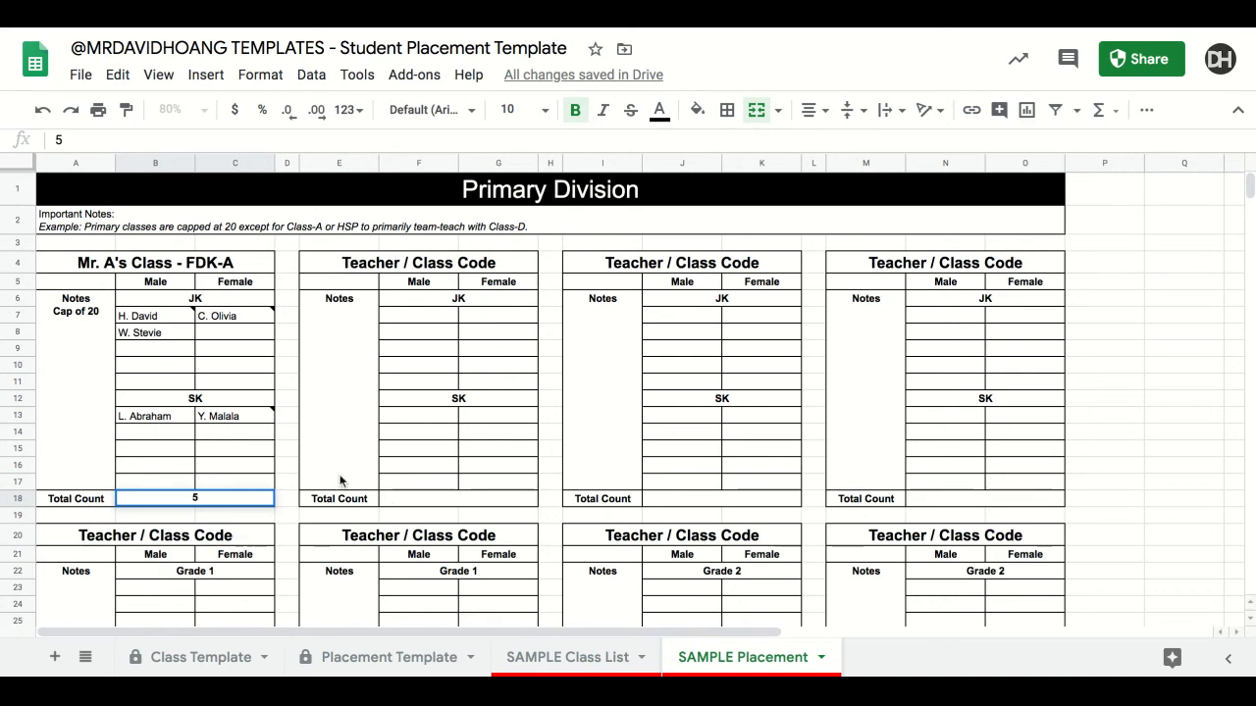
pyautogui.click(339, 482)
pyautogui.click(214, 498)
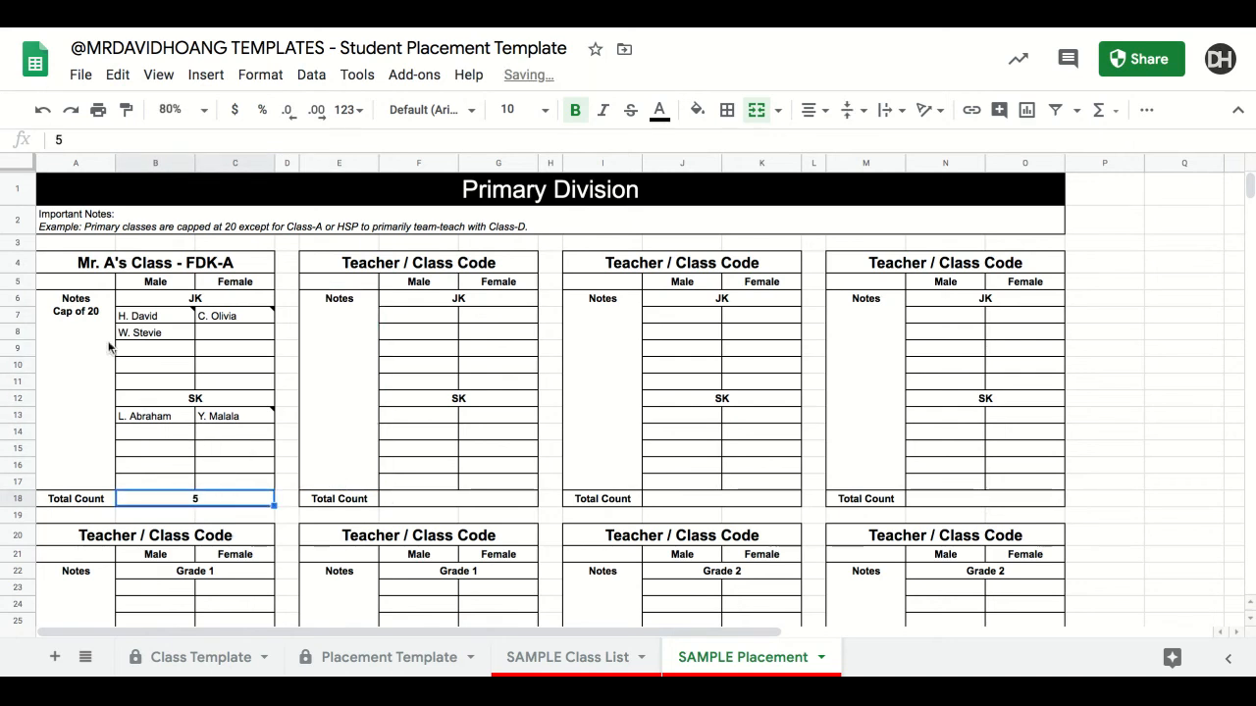
# Step: Select the whole FDK-A class block A4:C18 and start a protected range for it
pyautogui.click(64, 270)
pyautogui.hotkey('ctrl', 'shift', 'Down')
pyautogui.hotkey('shift', 'Down')
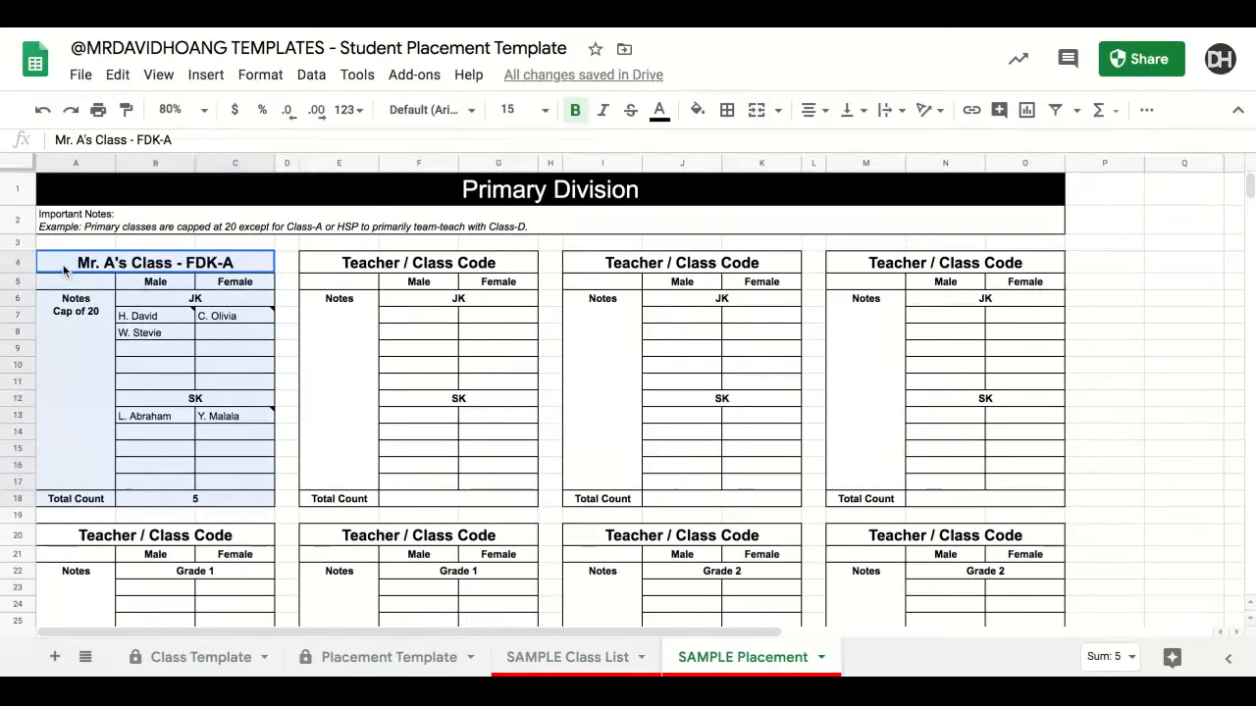
pyautogui.rightClick(138, 320)
pyautogui.scroll(-3, 223, 510)
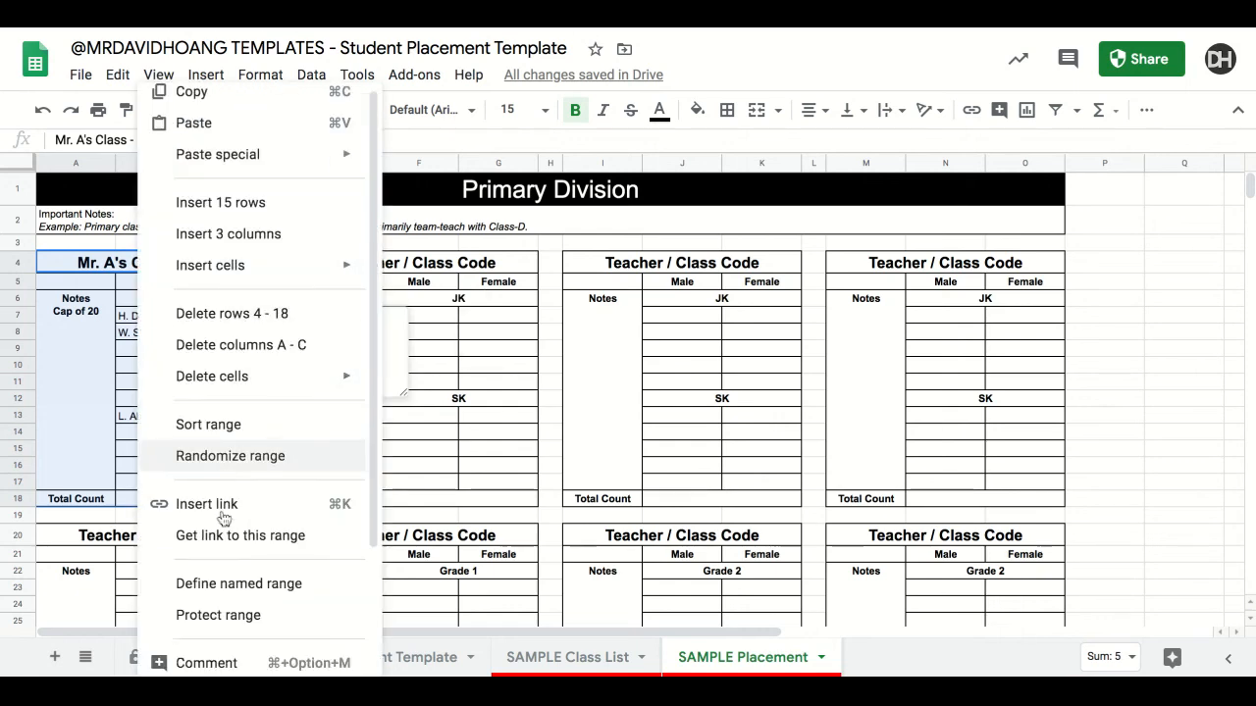
pyautogui.click(218, 495)
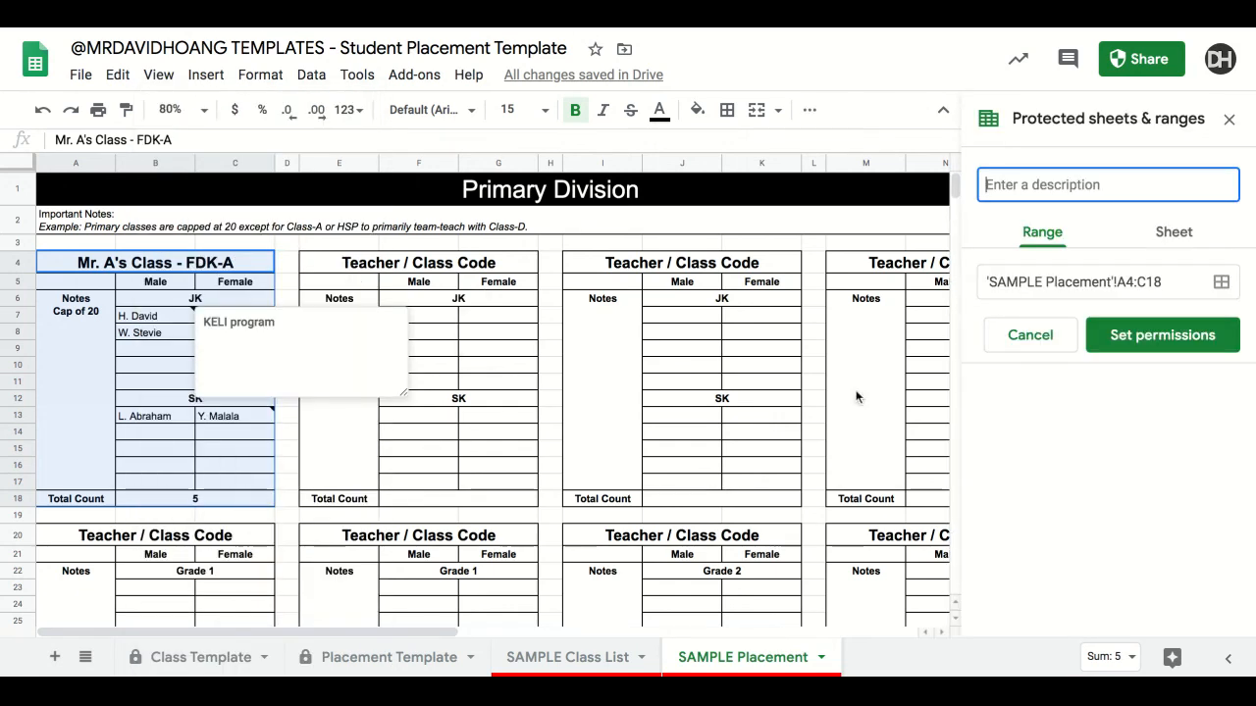